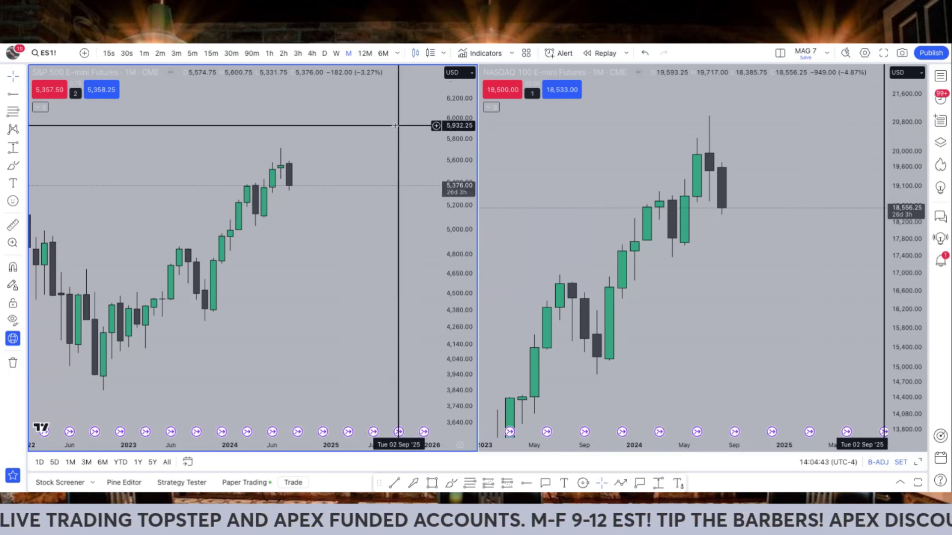
scroll(391, 125, down, 1)
scroll(391, 125, down, 1)
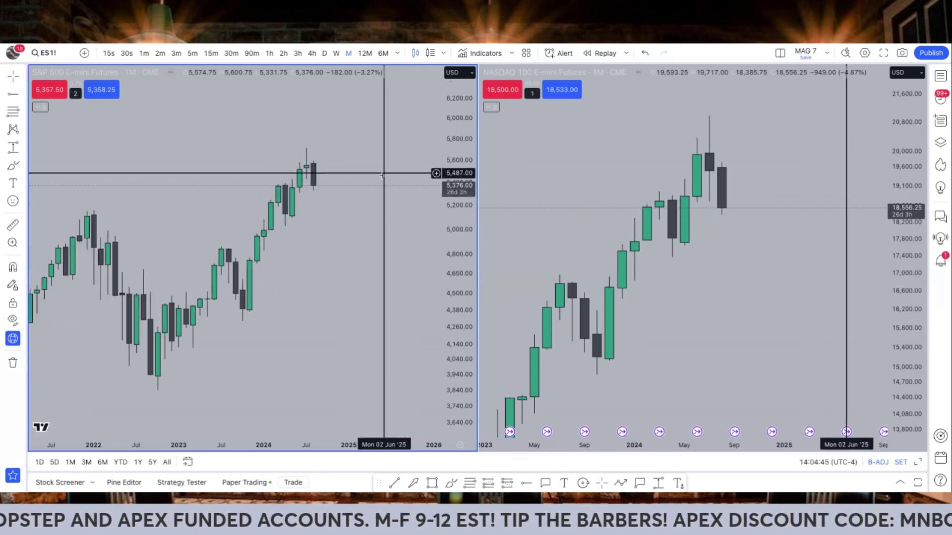
drag(360, 189, 390, 155)
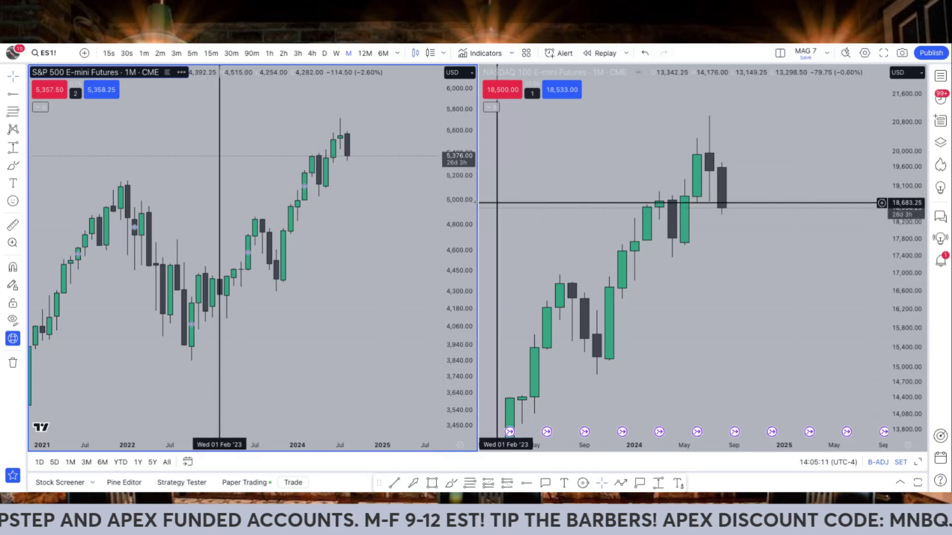
drag(391, 146, 388, 159)
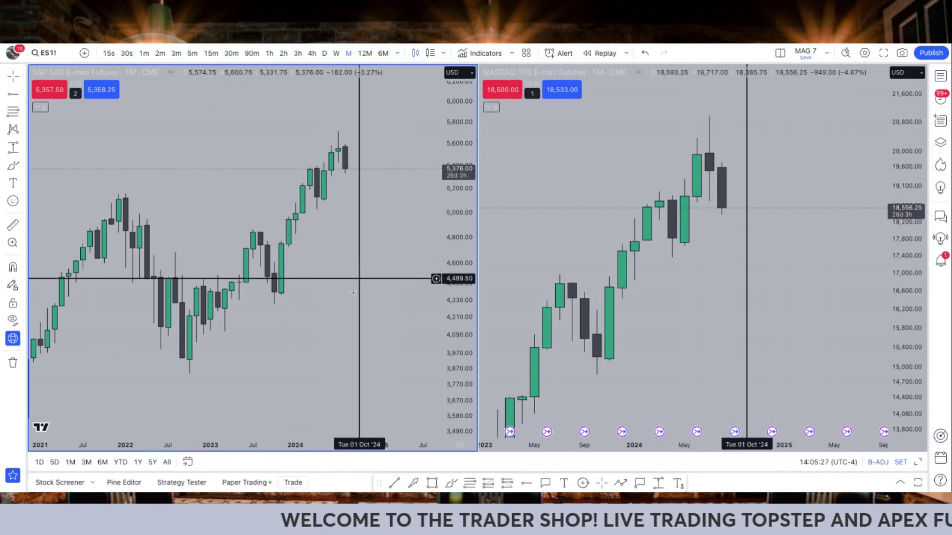
mouse_move(304, 404)
click(231, 416)
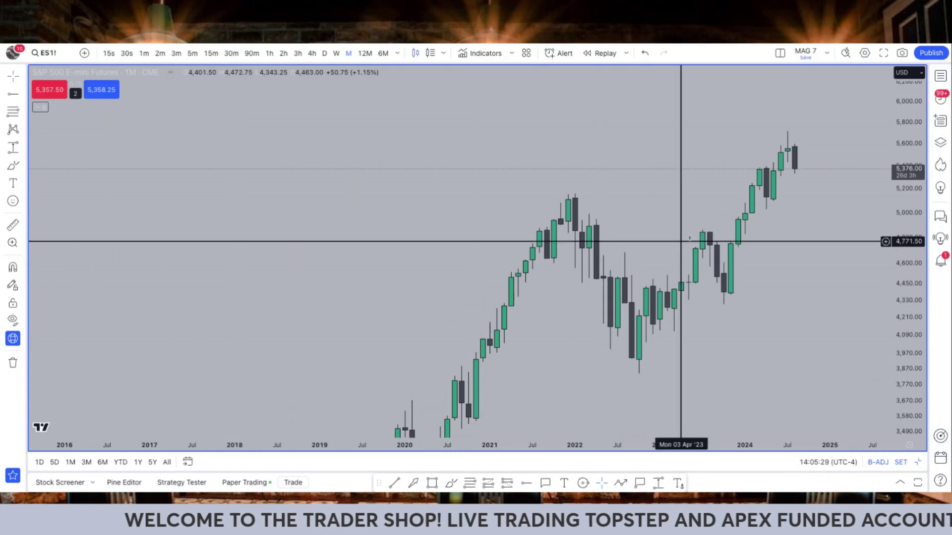
scroll(605, 227, up, 3)
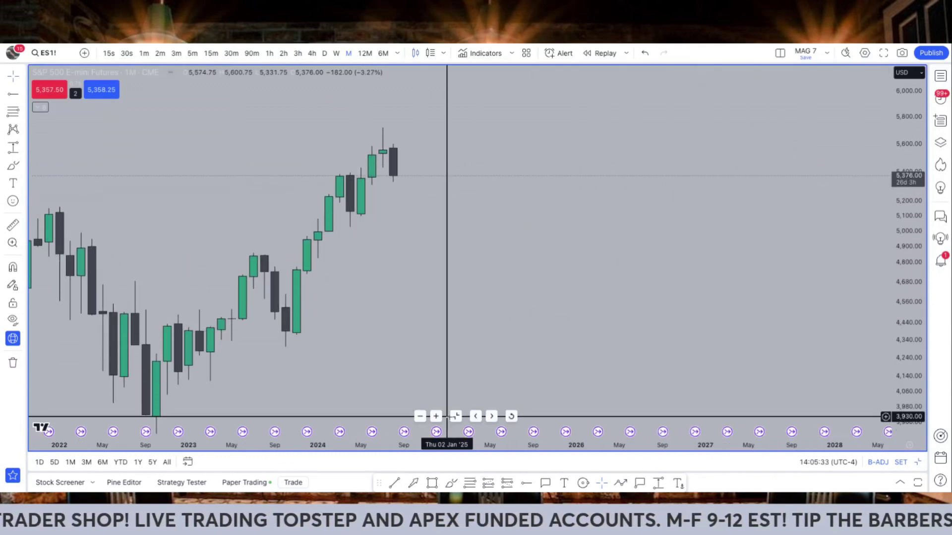
click(449, 414)
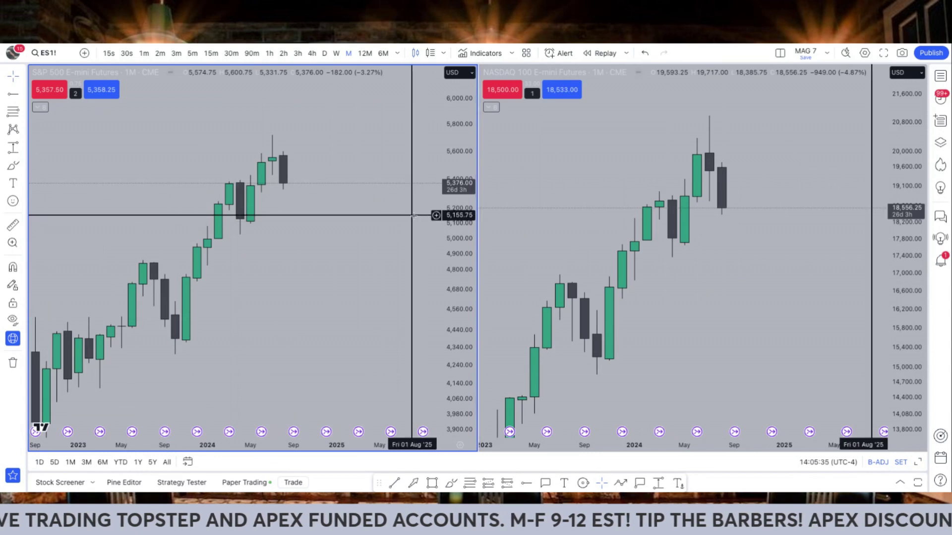
scroll(811, 206, down, 2)
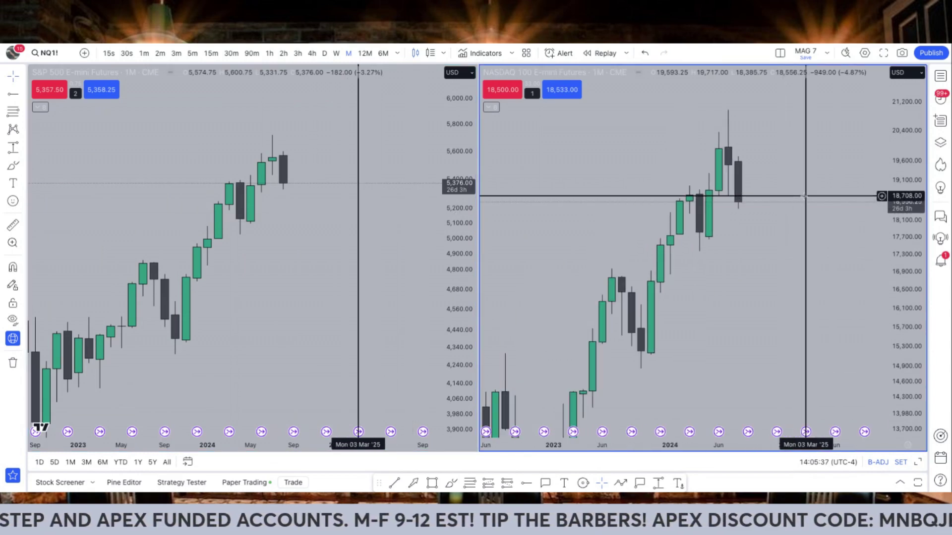
drag(908, 188, 909, 208)
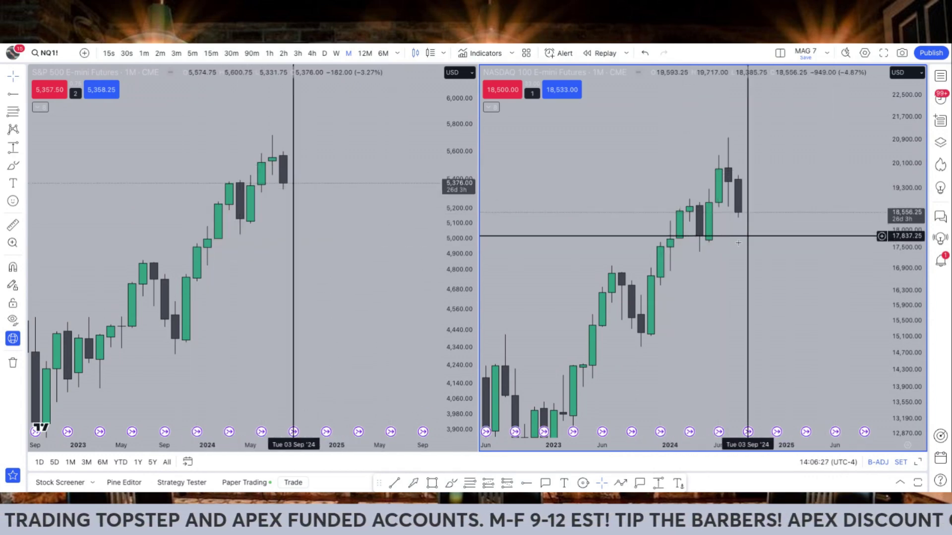
scroll(750, 252, down, 2)
scroll(751, 253, up, 1)
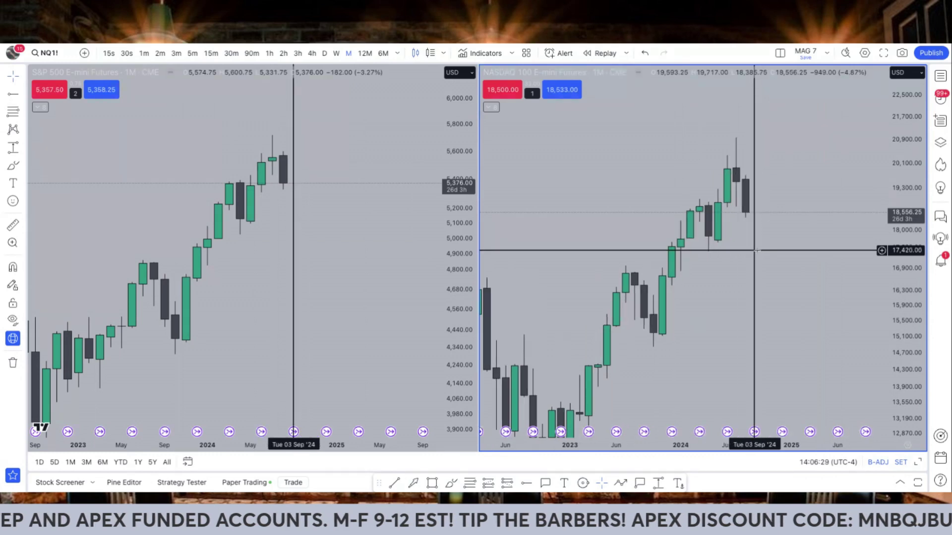
drag(907, 213, 907, 227)
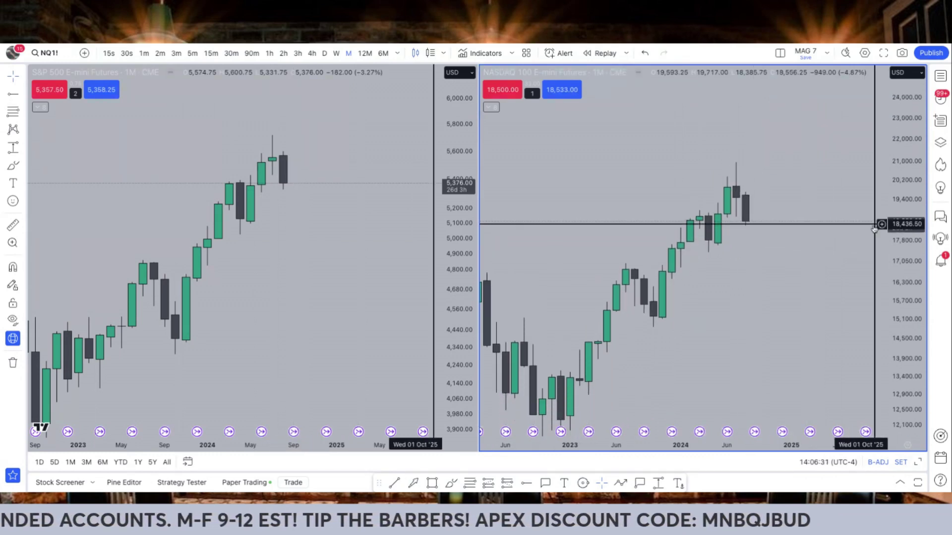
drag(833, 231, 813, 207)
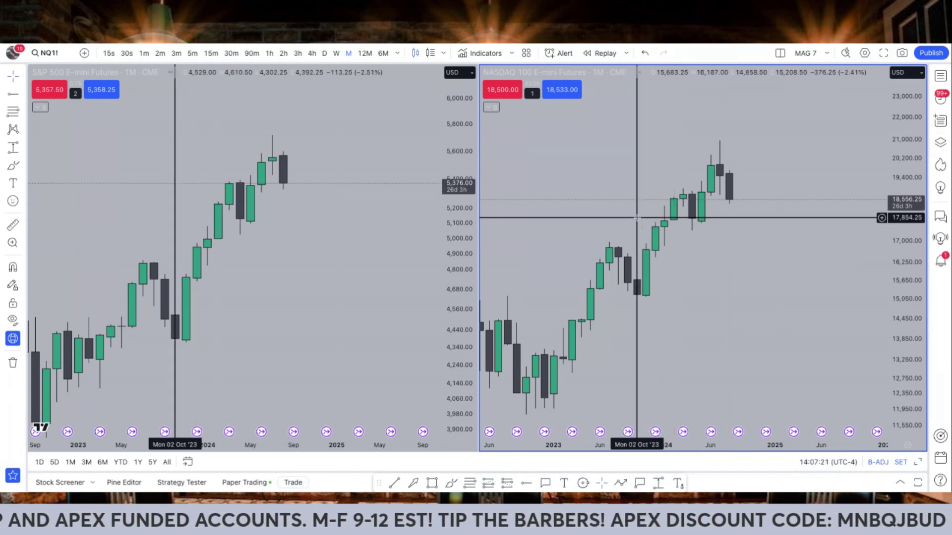
Switch the Nasdaq and S&P futures charts to weekly candles
click(336, 53)
click(336, 159)
click(335, 53)
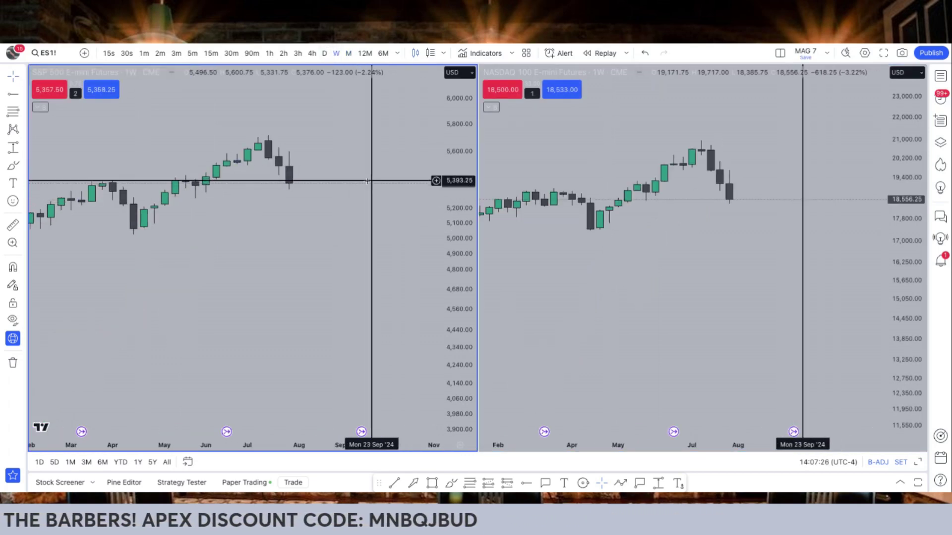
drag(446, 159, 448, 198)
Pan and zoom both weekly charts to frame late 2023 through July 2024
drag(608, 193, 646, 250)
scroll(645, 250, down, 5)
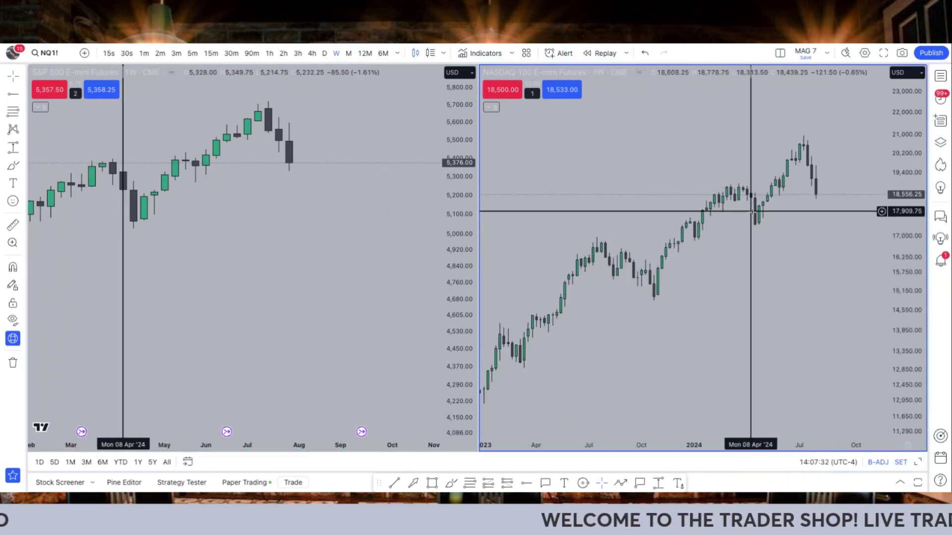
click(233, 231)
scroll(233, 230, down, 4)
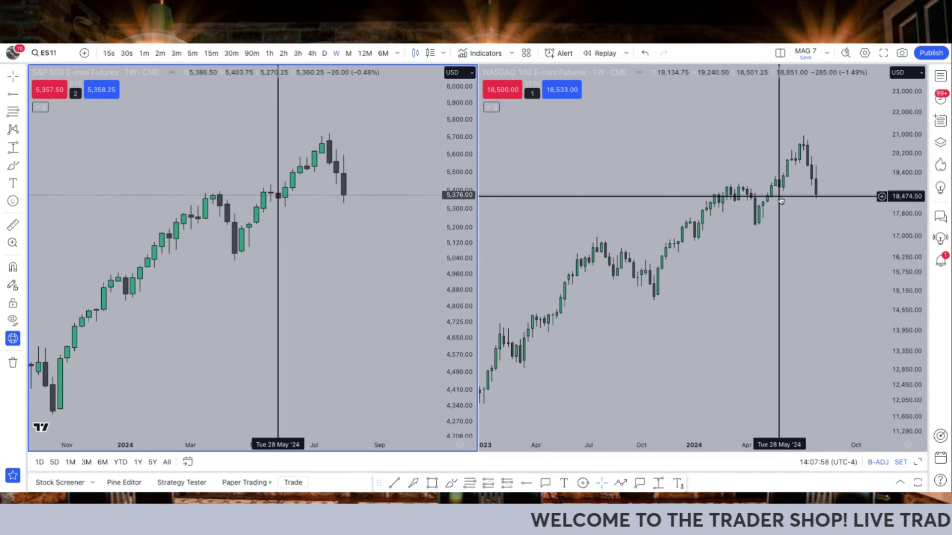
scroll(782, 218, up, 3)
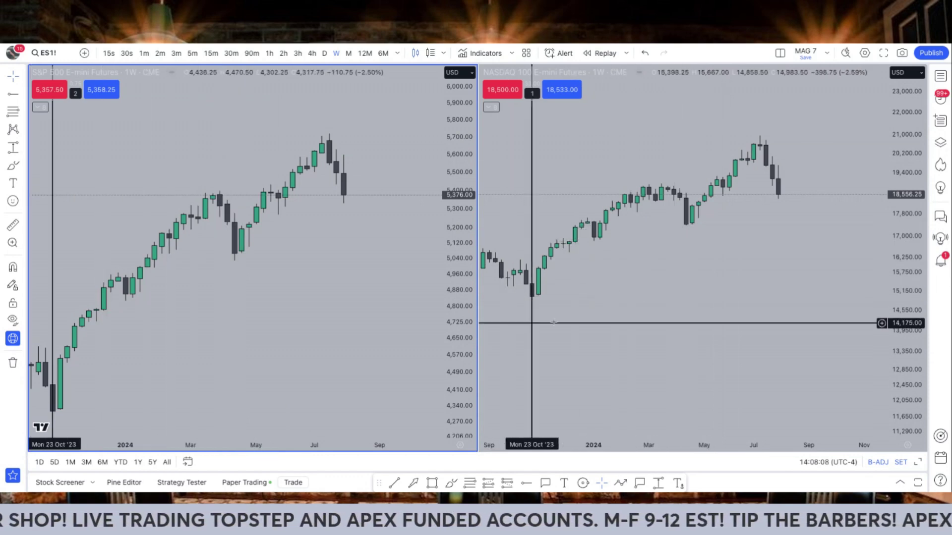
click(626, 278)
scroll(620, 278, left, 3)
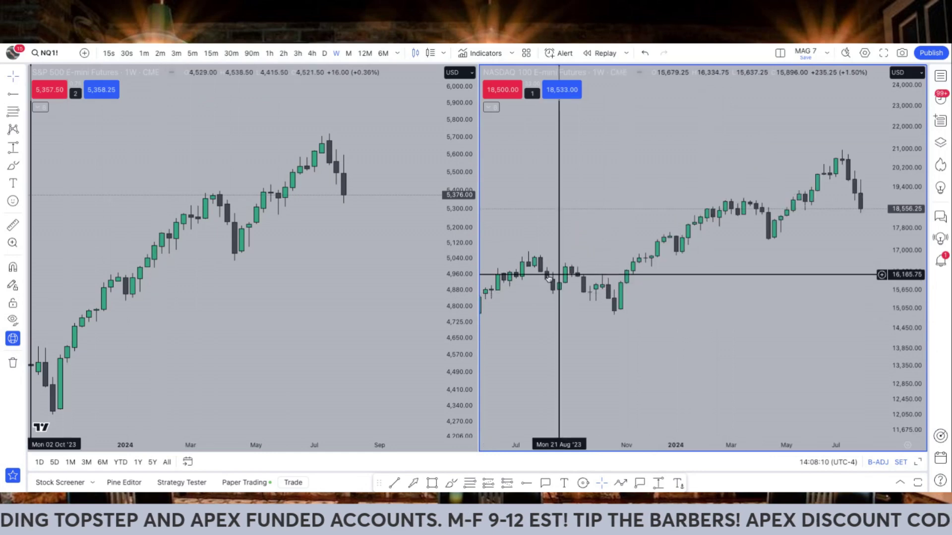
click(308, 228)
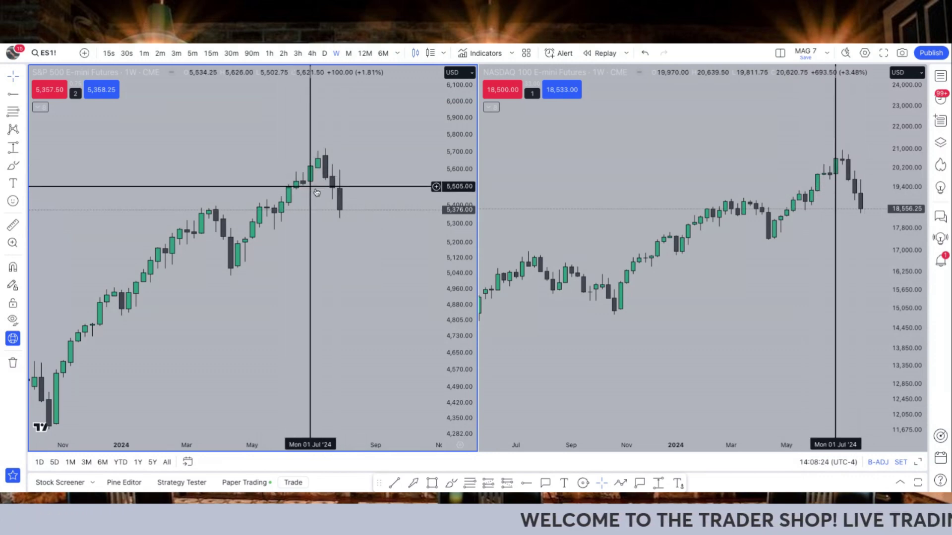
drag(744, 229, 570, 232)
scroll(664, 243, up, 5)
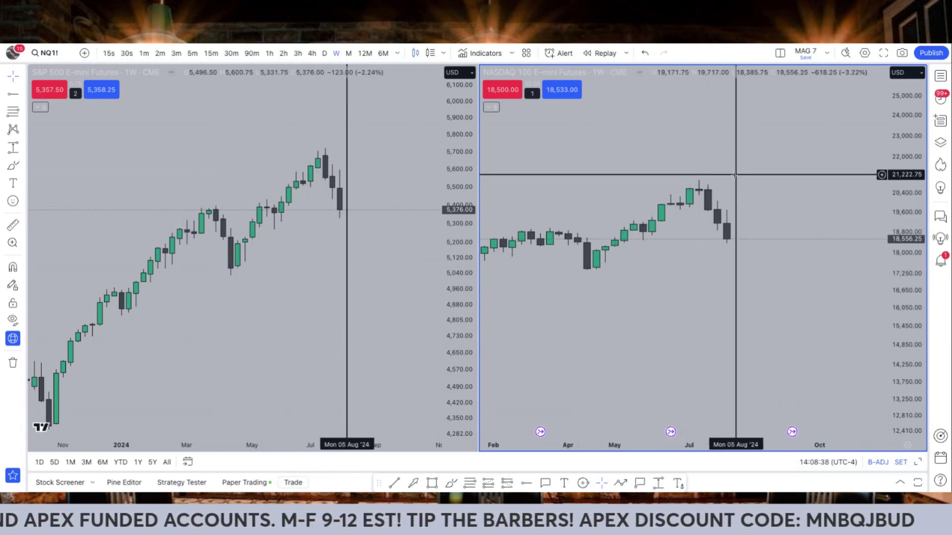
scroll(734, 174, down, 2)
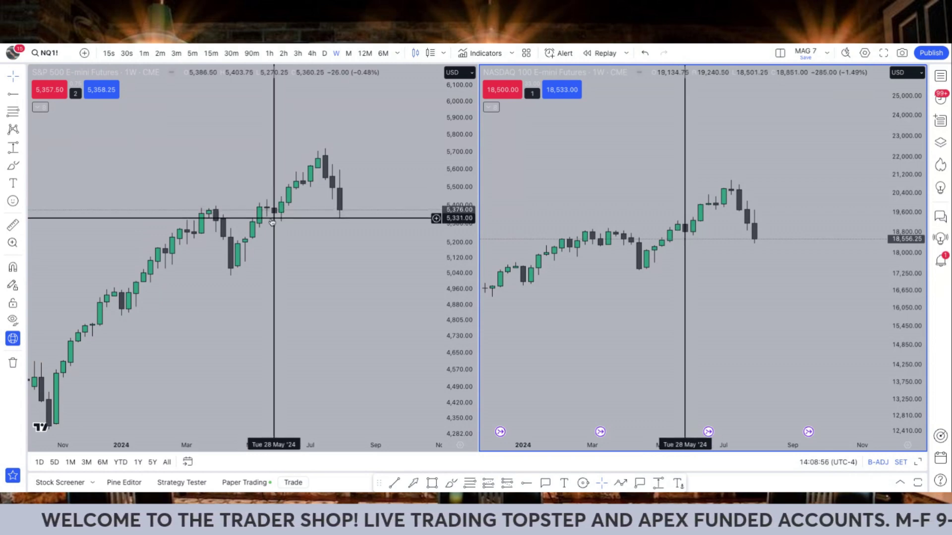
Draw a Fib retracement on the S&P chart from about 5,450 down to its lower anchor
click(11, 112)
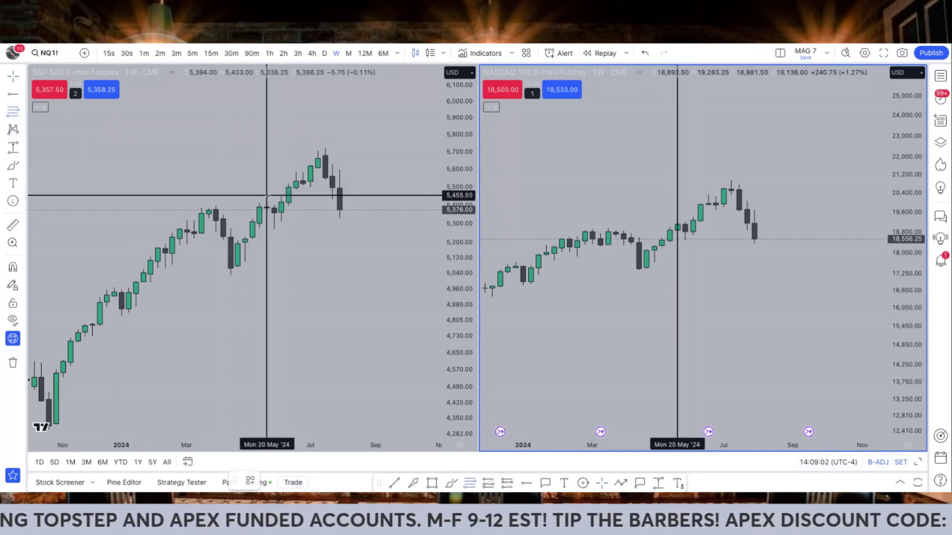
click(267, 196)
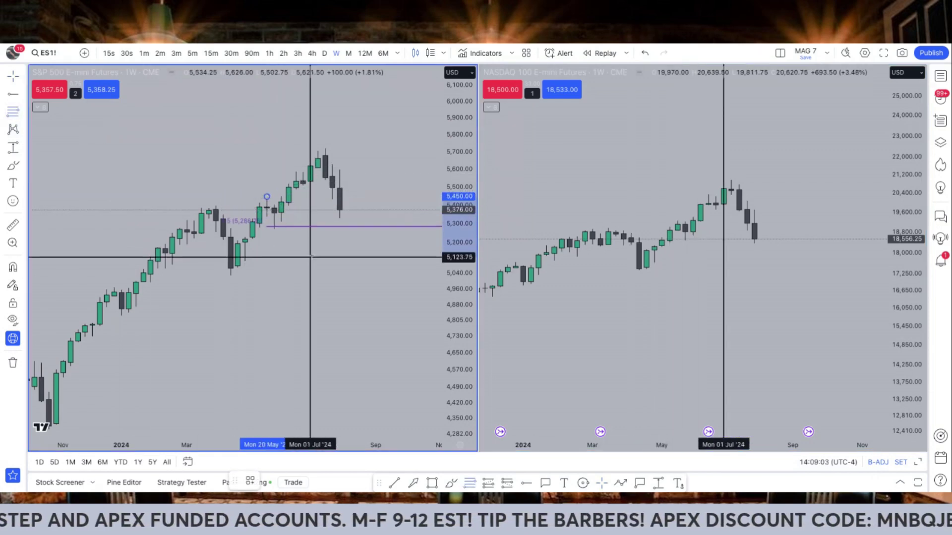
click(281, 230)
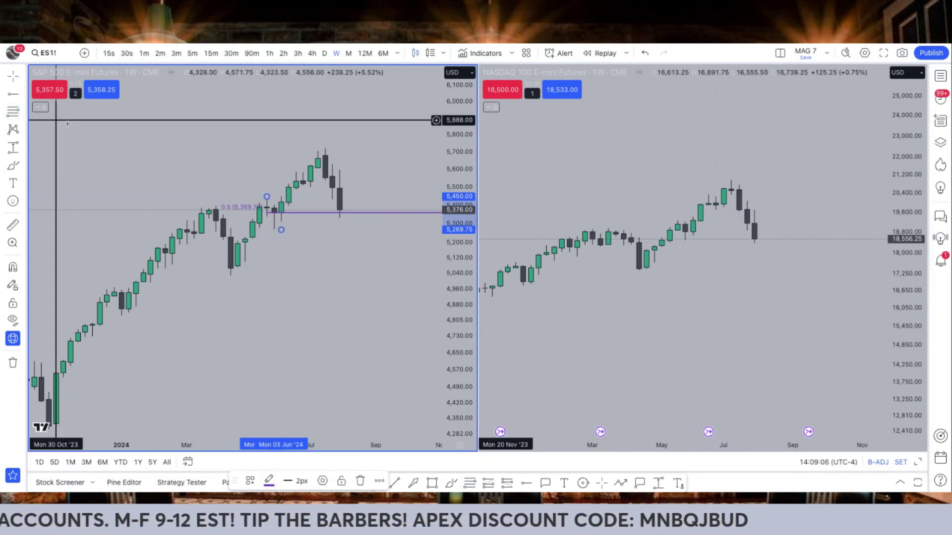
Draw a Fib retracement on the Nasdaq chart and move its 0.5 level to about 18,246
click(20, 112)
click(677, 219)
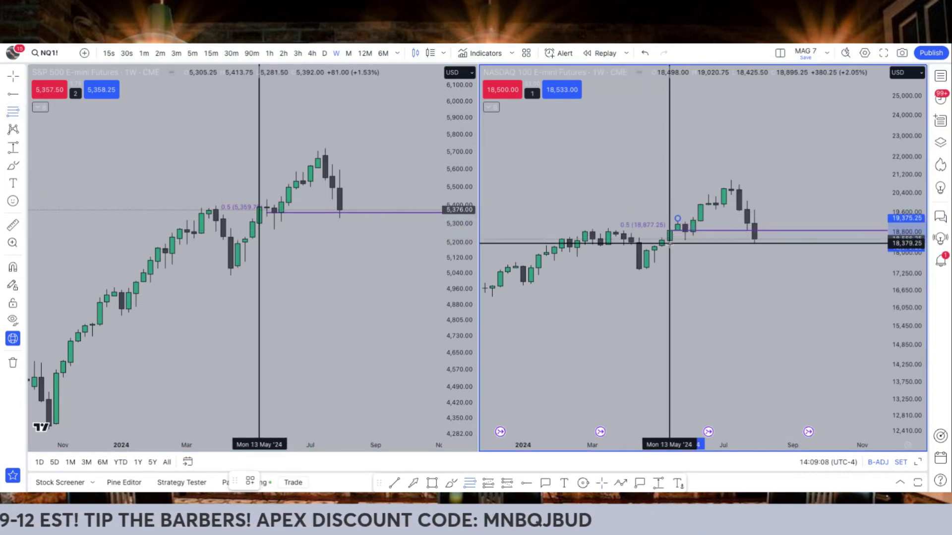
click(669, 240)
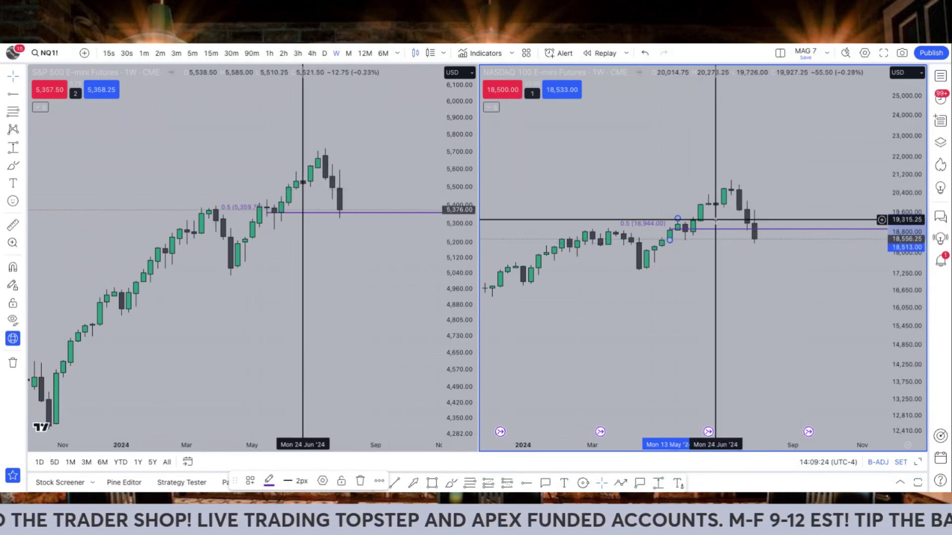
drag(720, 233, 722, 247)
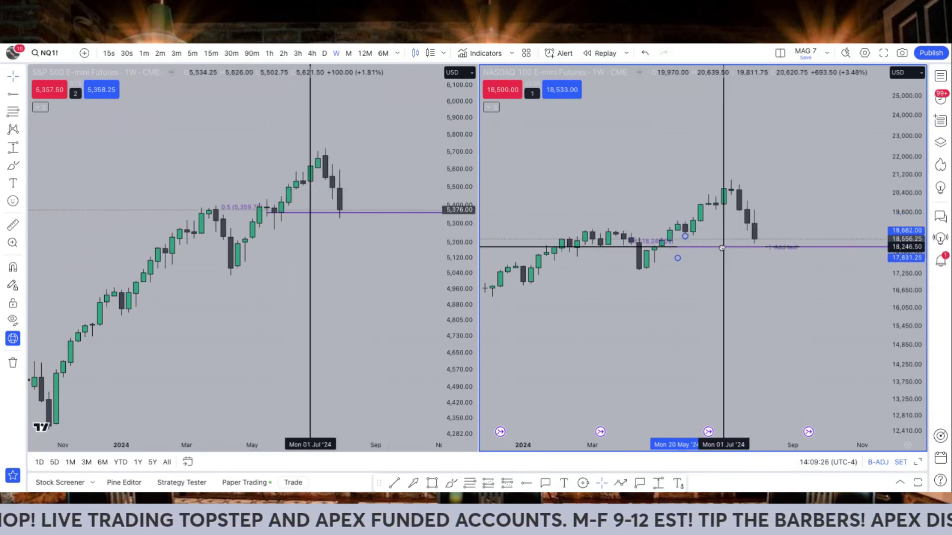
click(337, 215)
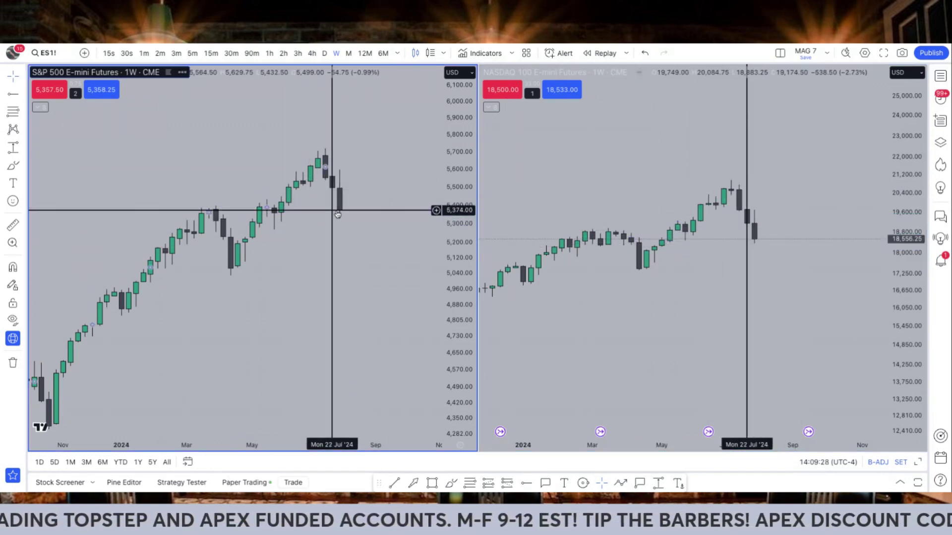
Set both S&P and Nasdaq charts to daily candles, zoomed to June through early August 2024
click(325, 55)
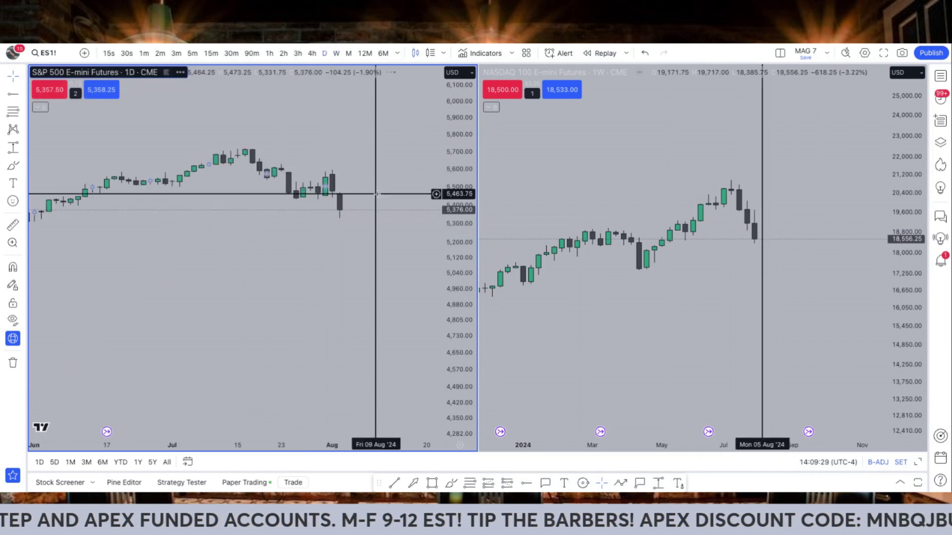
click(639, 157)
click(311, 53)
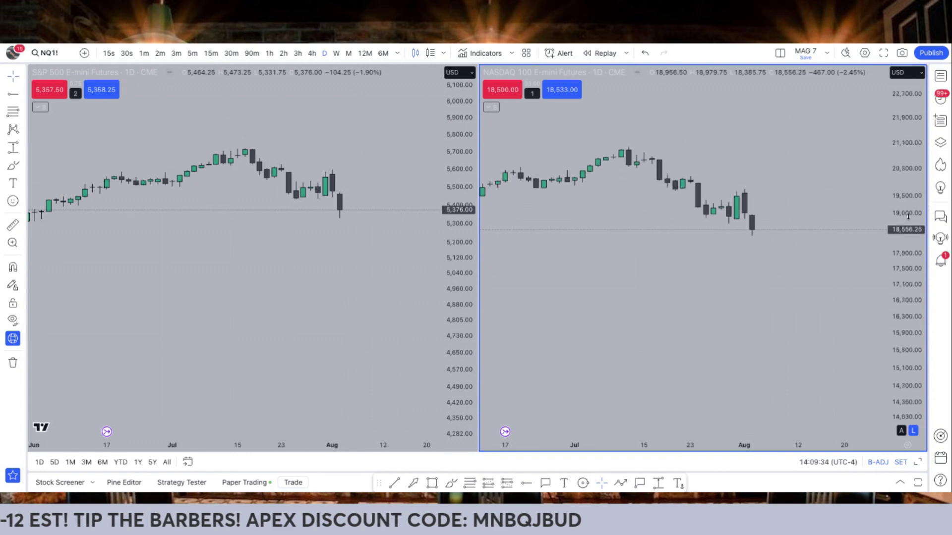
scroll(861, 211, down, 3)
scroll(426, 158, up, 3)
scroll(436, 179, down, 4)
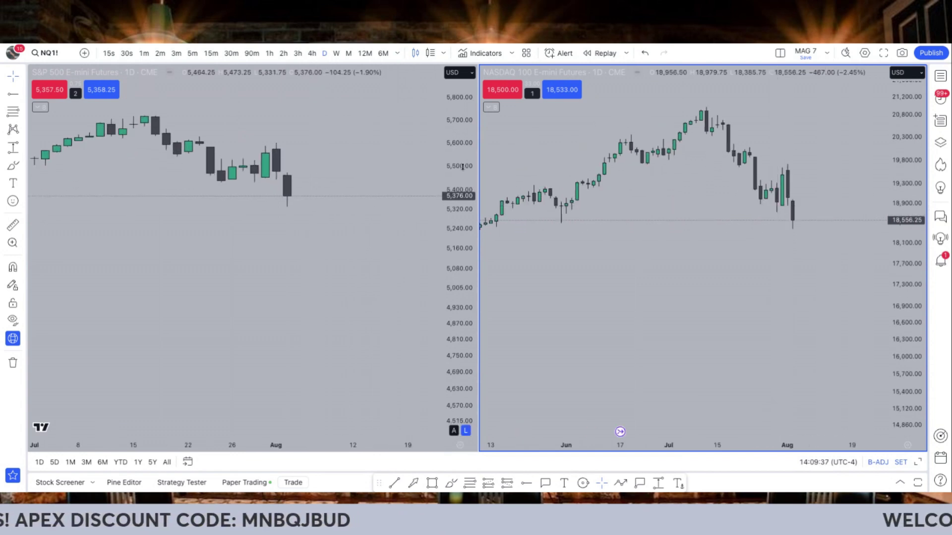
click(322, 274)
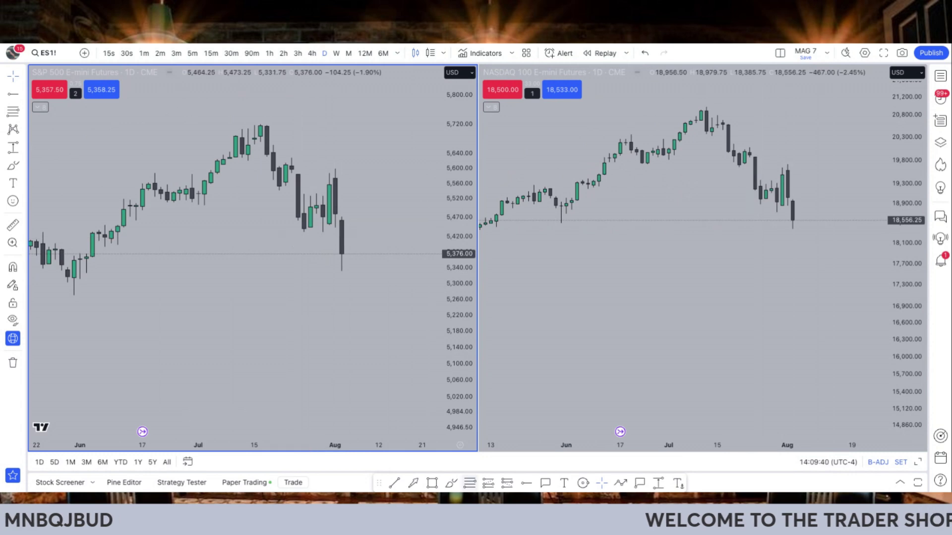
mouse_move(293, 193)
mouse_down()
mouse_move(315, 193)
mouse_move(362, 251)
mouse_move(285, 246)
mouse_move(281, 208)
mouse_move(296, 216)
mouse_up()
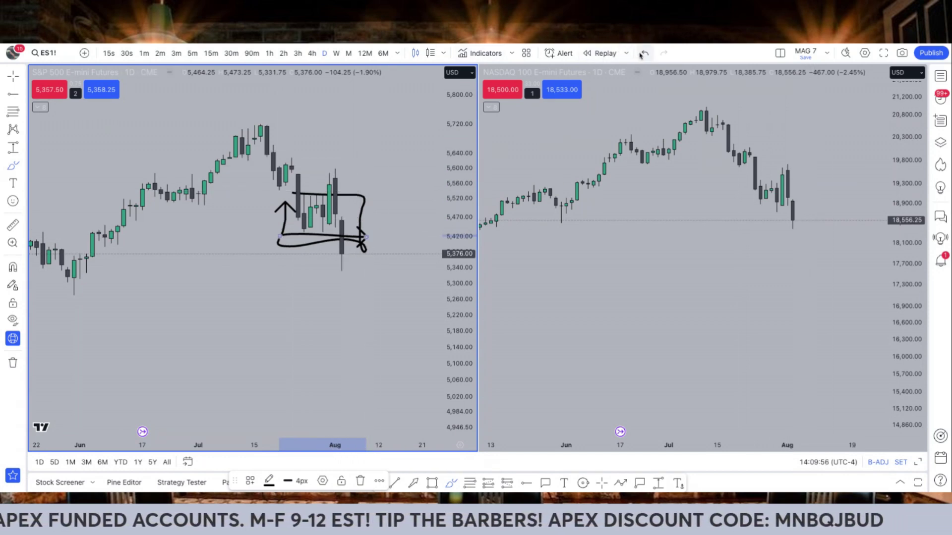
drag(341, 187, 358, 195)
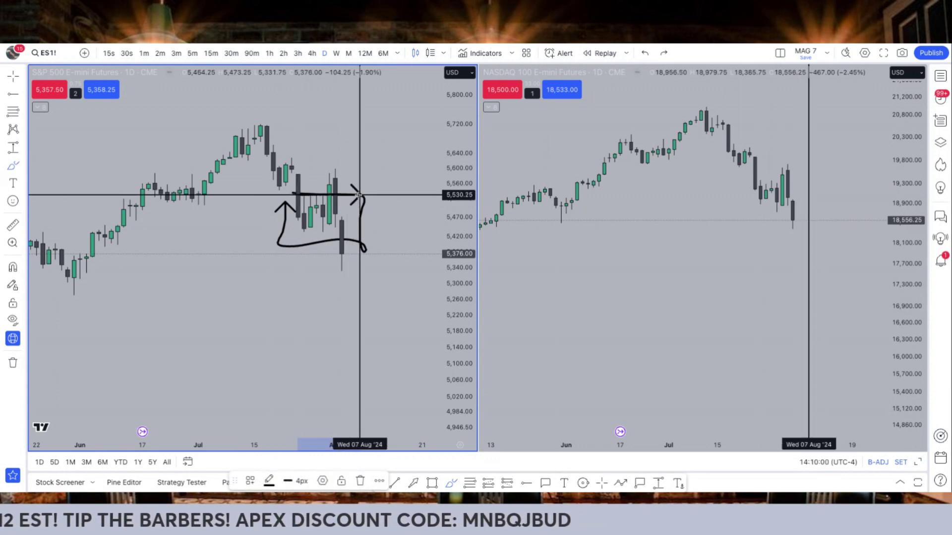
mouse_move(342, 168)
mouse_down()
mouse_move(317, 178)
mouse_move(341, 172)
mouse_move(328, 162)
mouse_up()
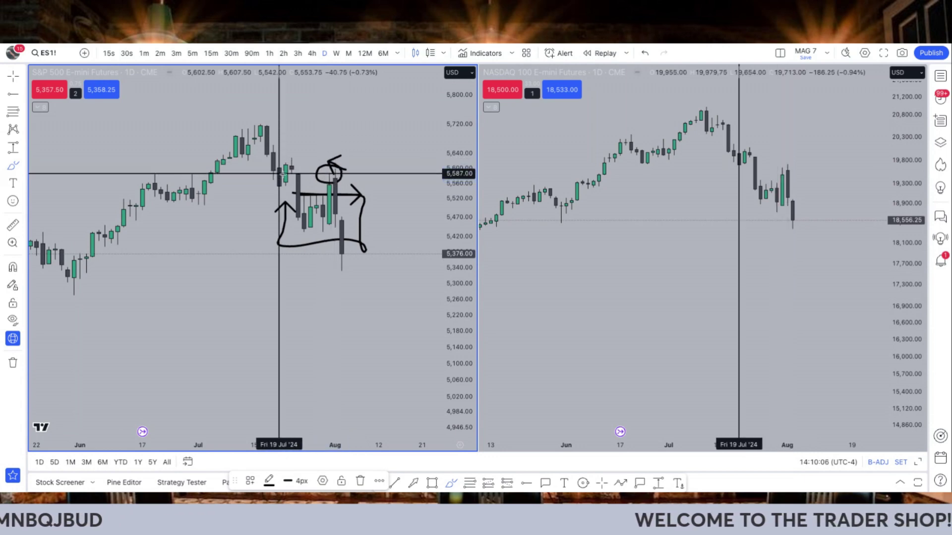
mouse_move(351, 166)
mouse_down()
mouse_move(360, 176)
mouse_move(292, 161)
mouse_up()
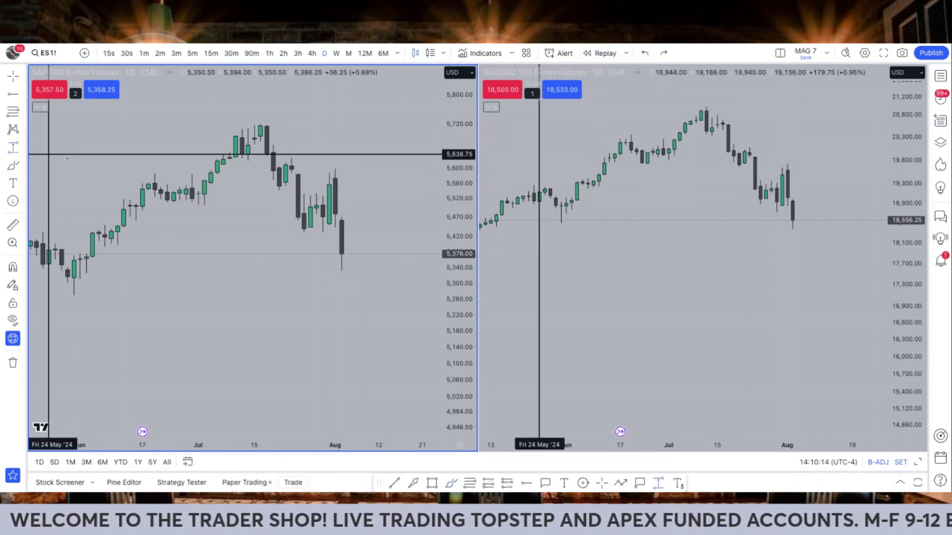
click(330, 169)
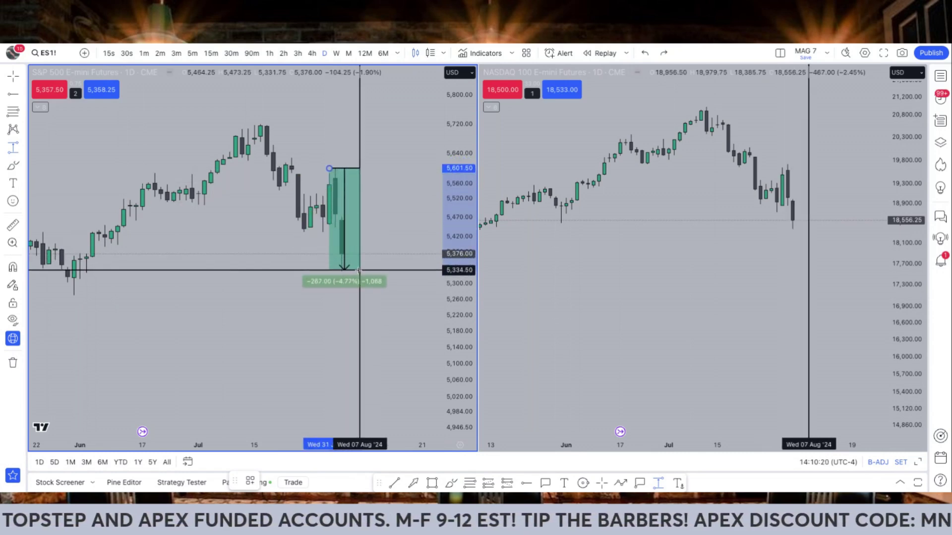
click(359, 270)
click(350, 265)
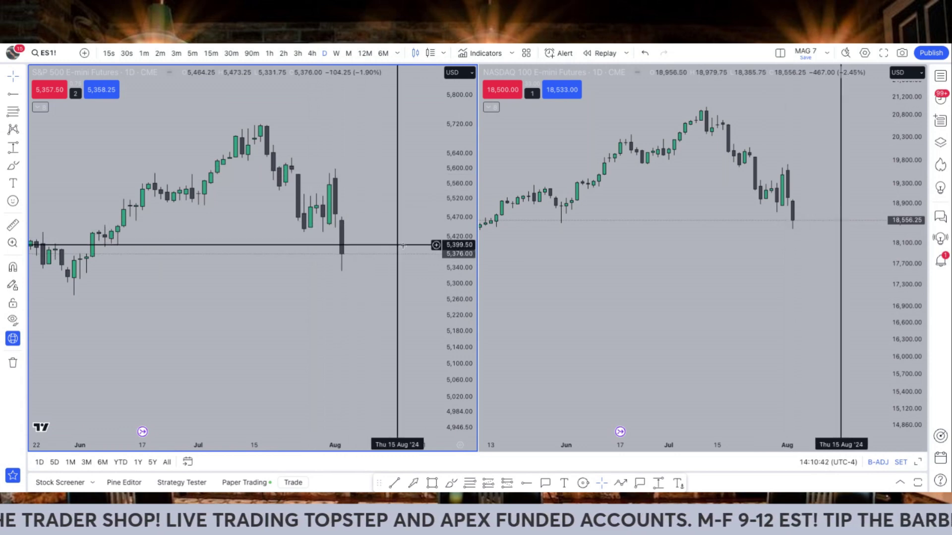
Add right-side margin to both charts, zoom out the S&P chart, and bring up the line tools
click(751, 225)
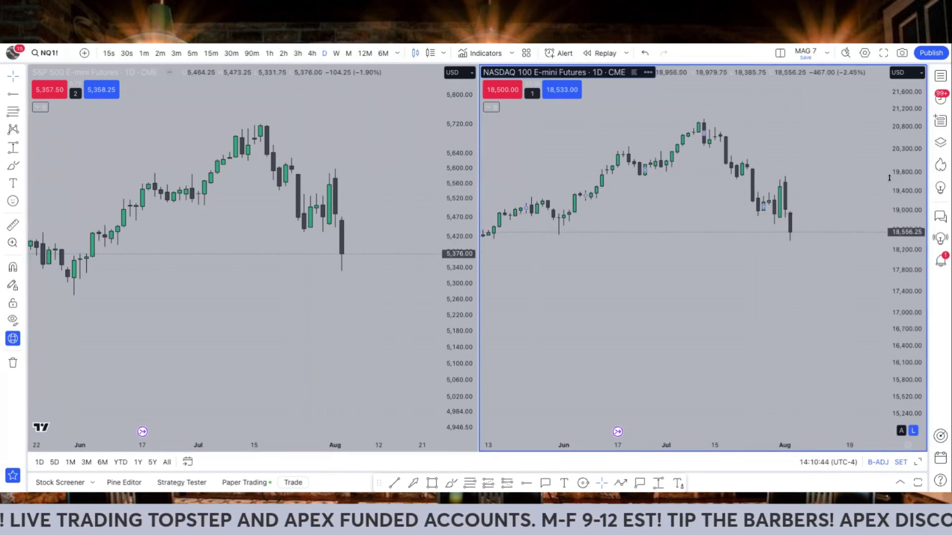
scroll(838, 206, right, 3)
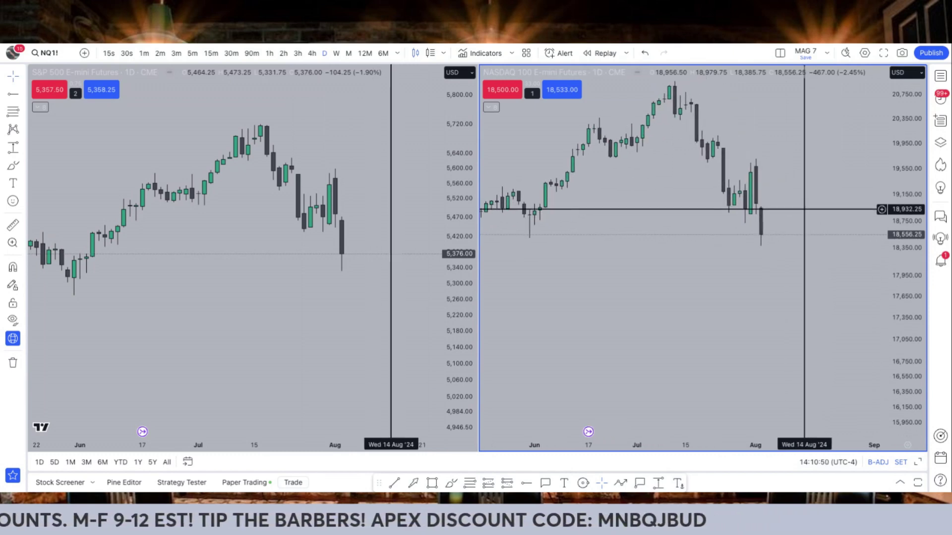
click(355, 226)
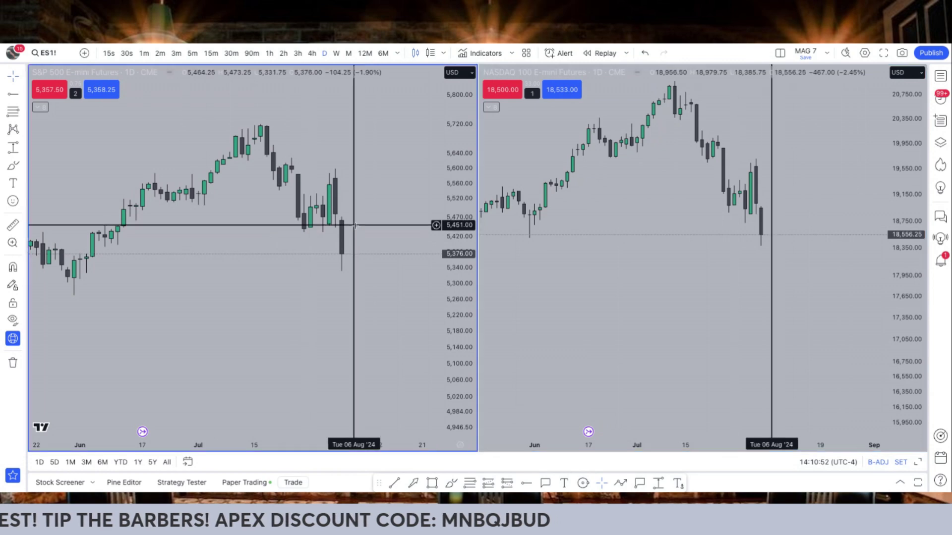
scroll(354, 226, right, 5)
scroll(352, 284, down, 3)
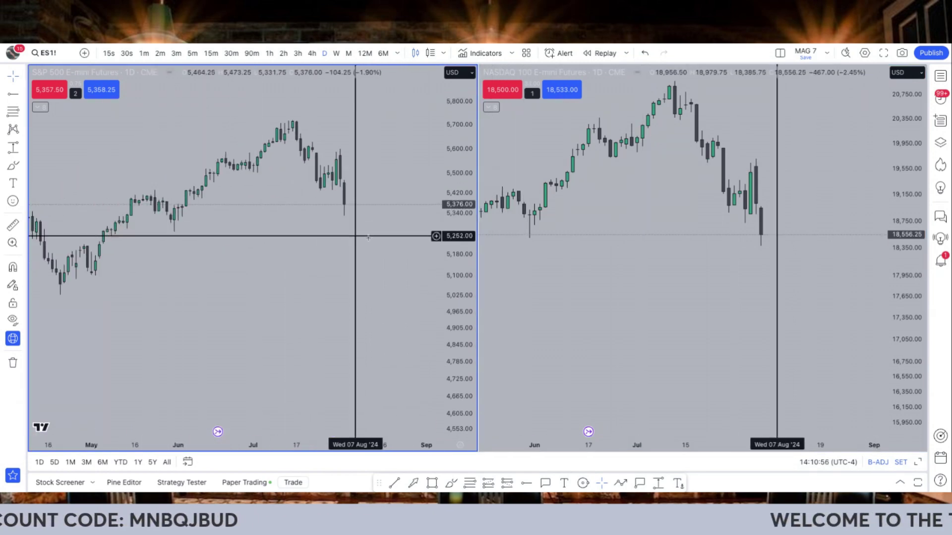
scroll(333, 236, right, 3)
click(23, 95)
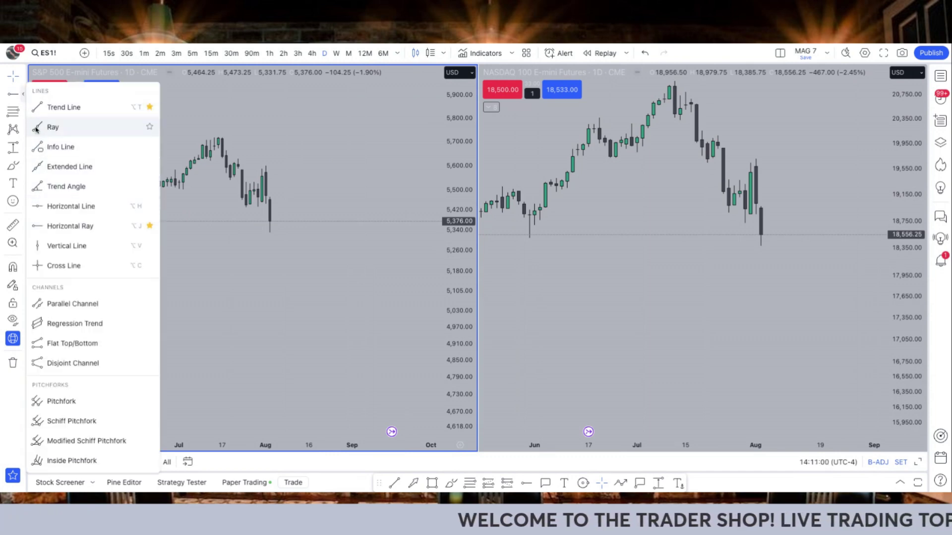
Start a trend line at the S&P July high, then cancel it
click(38, 108)
click(218, 134)
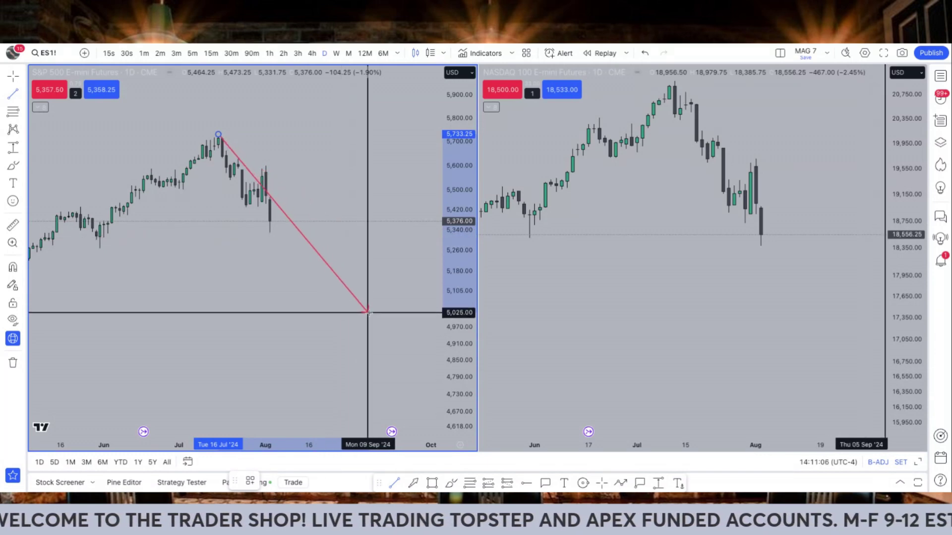
key(Escape)
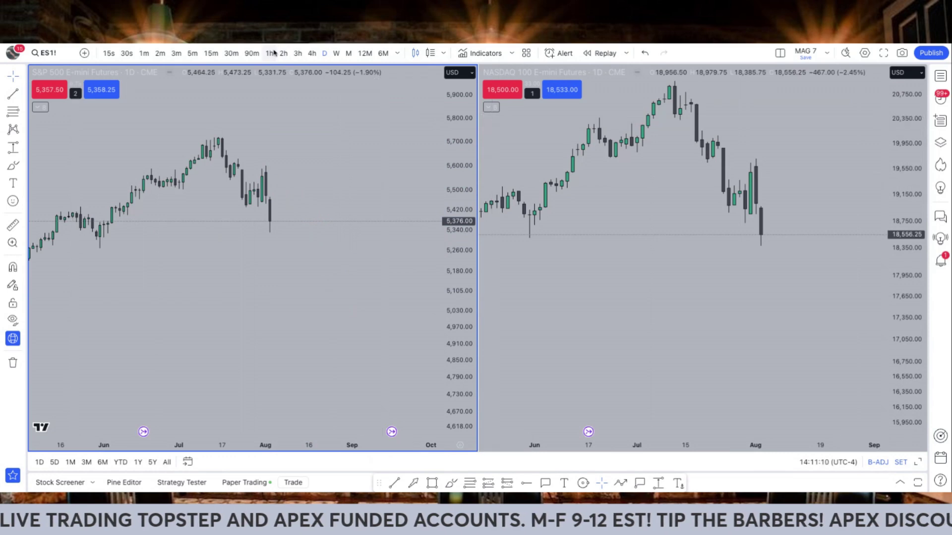
Switch both S&P and Nasdaq charts to 4-hour candles and open the Object Tree
click(310, 54)
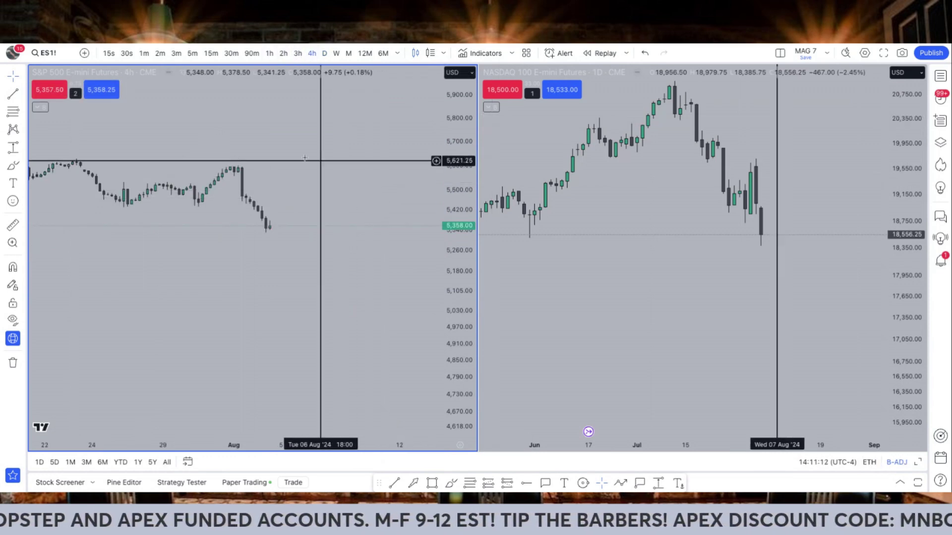
click(640, 239)
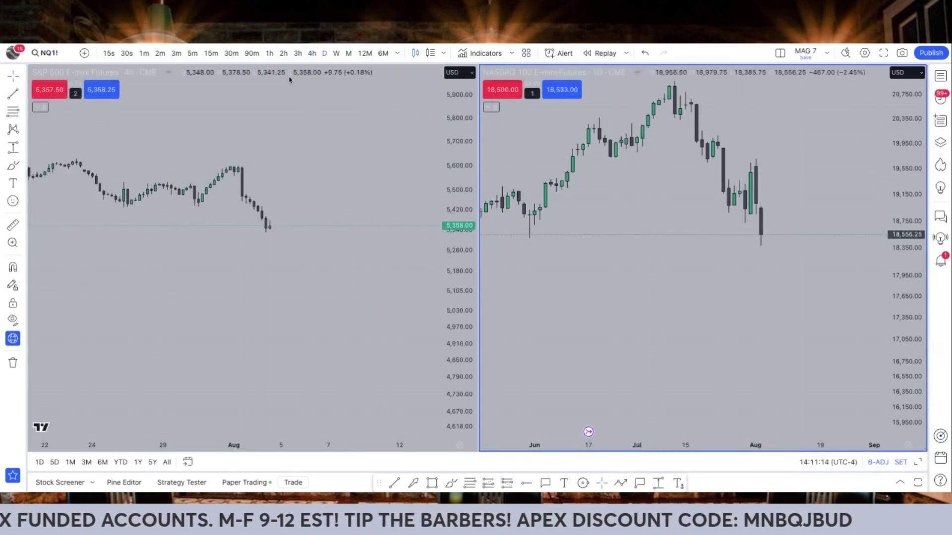
click(312, 53)
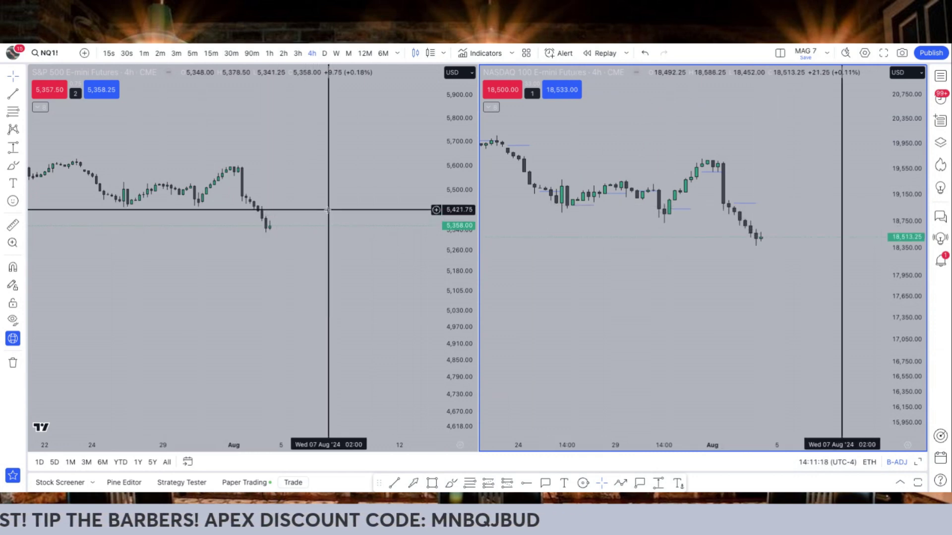
scroll(419, 181, down, 1)
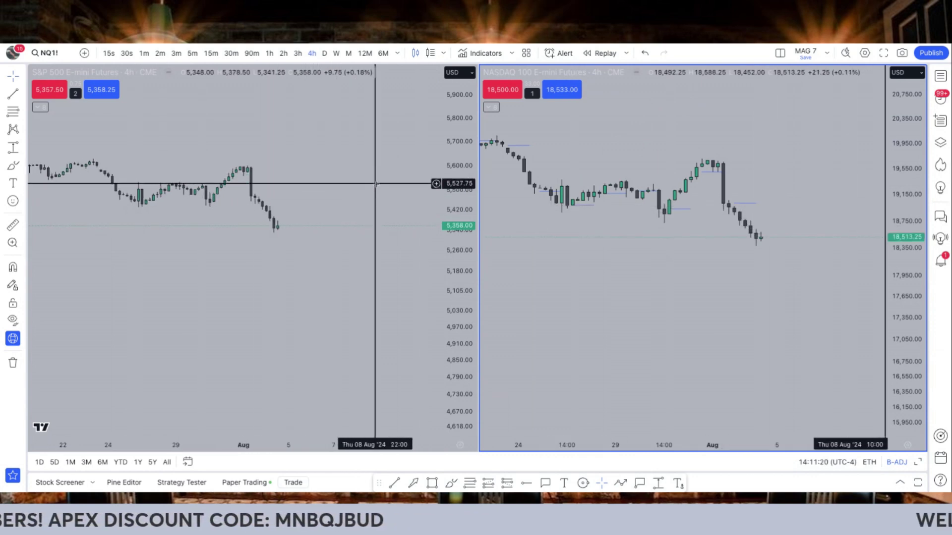
click(233, 131)
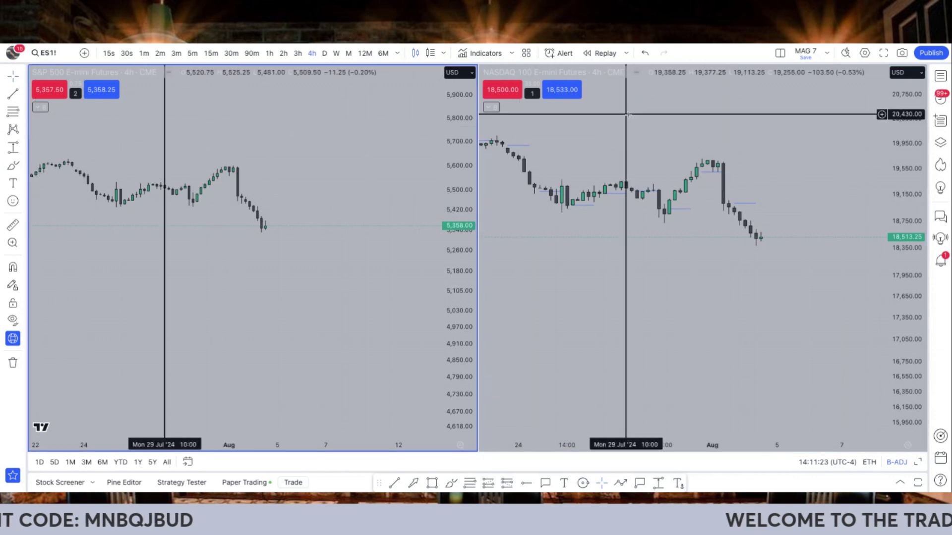
click(939, 142)
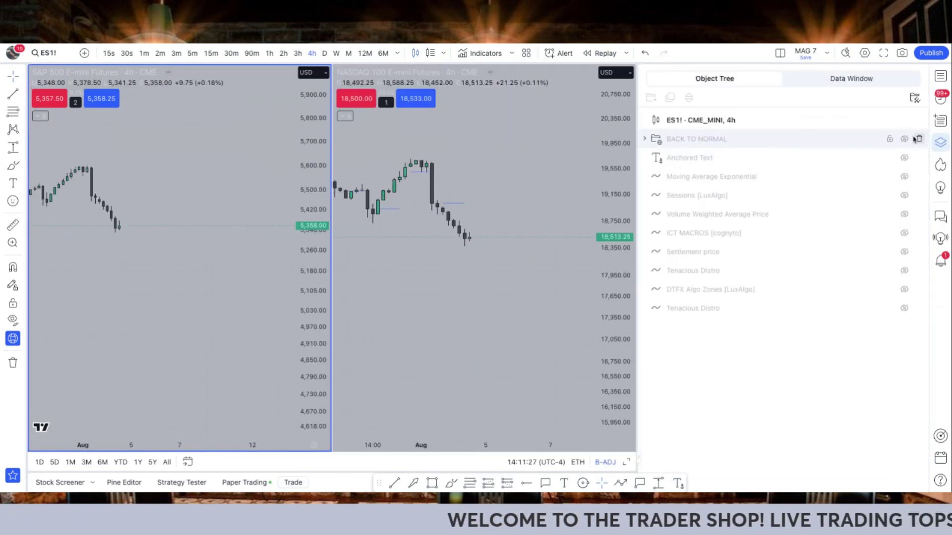
Show the BACK TO NORMAL level drawings on both charts from the Object Tree
click(903, 139)
click(546, 197)
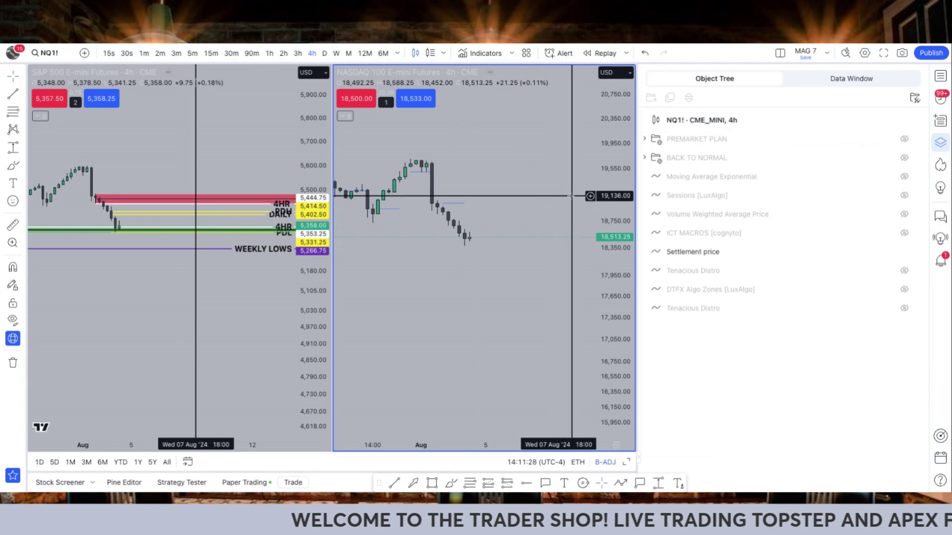
click(940, 75)
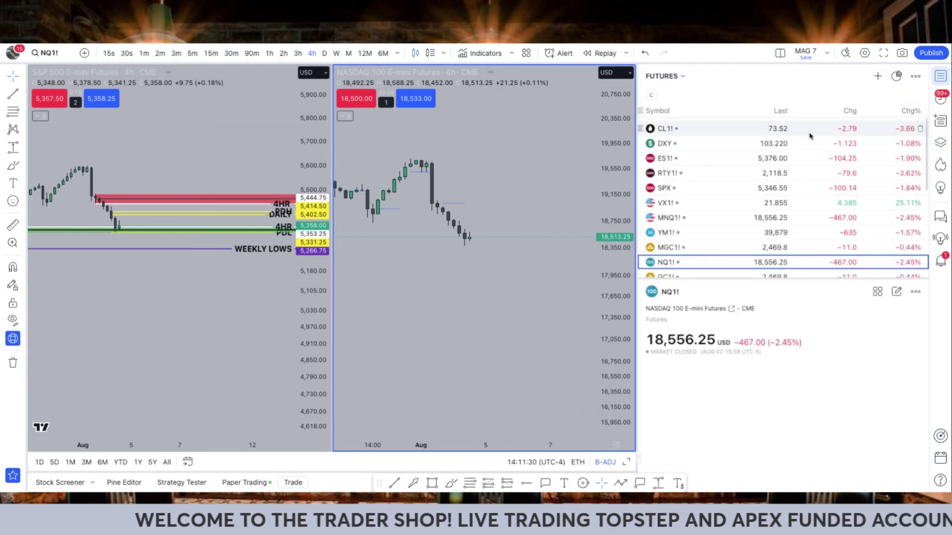
click(940, 75)
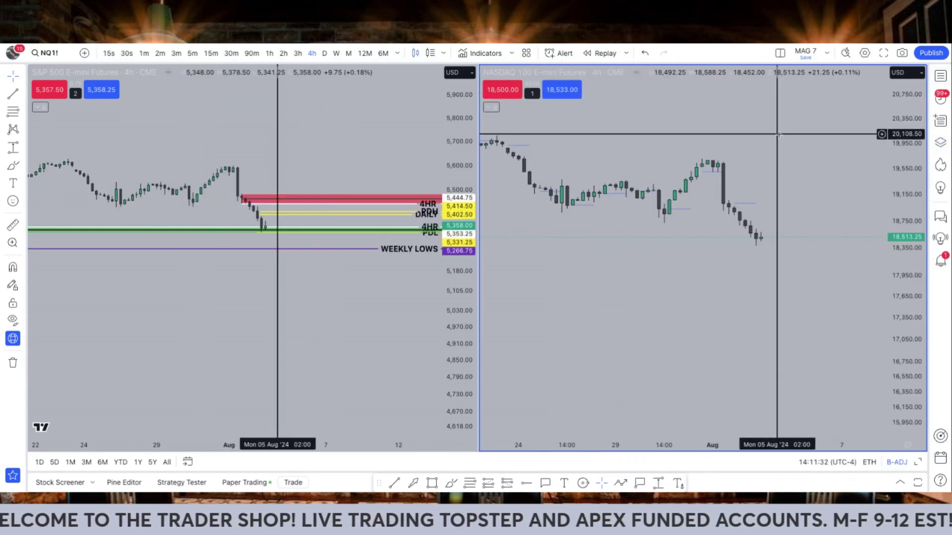
click(940, 144)
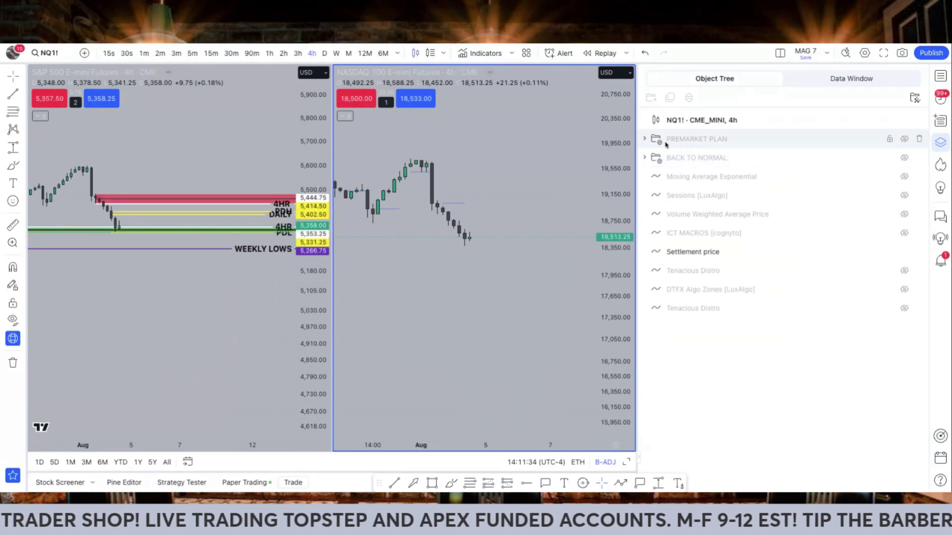
click(903, 158)
Close the side panel to widen both charts and zoom in on the Nasdaq levels
click(940, 78)
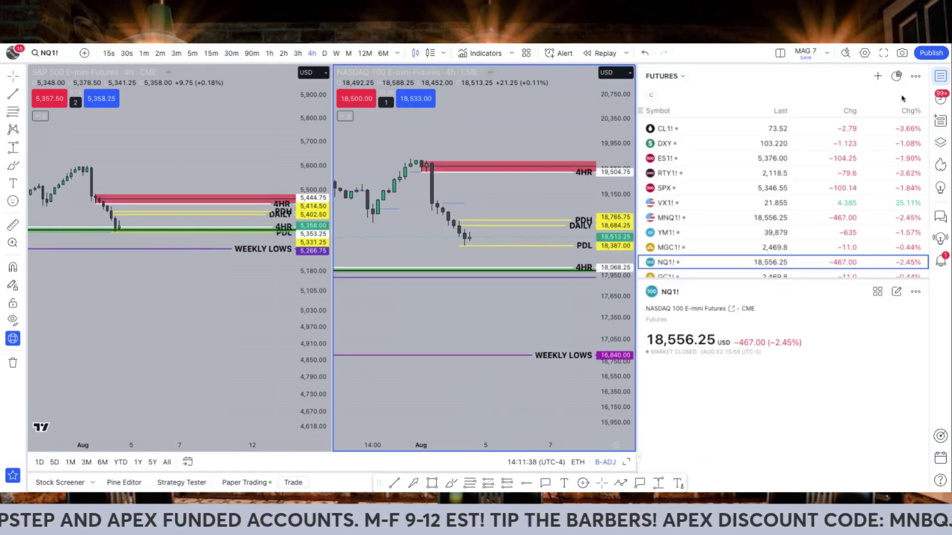
click(939, 78)
scroll(882, 218, up, 5)
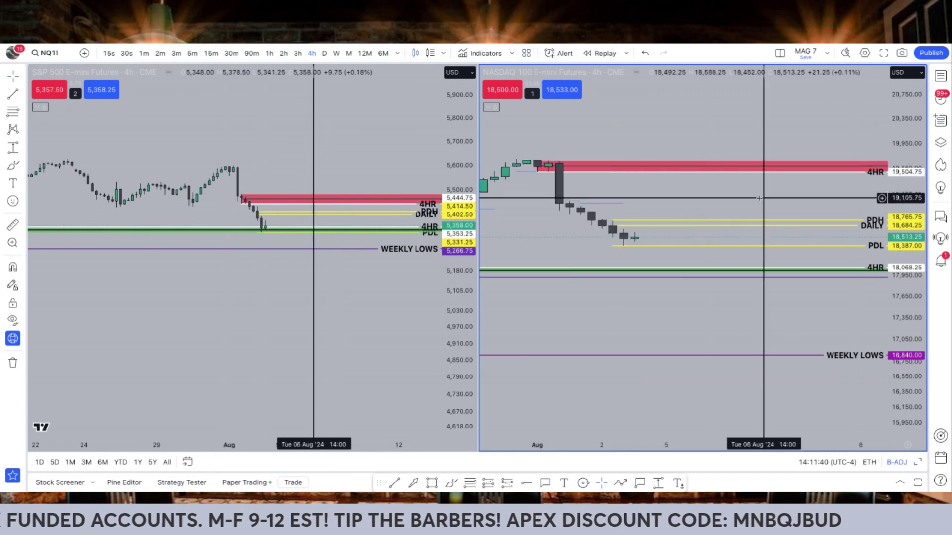
scroll(885, 218, up, 3)
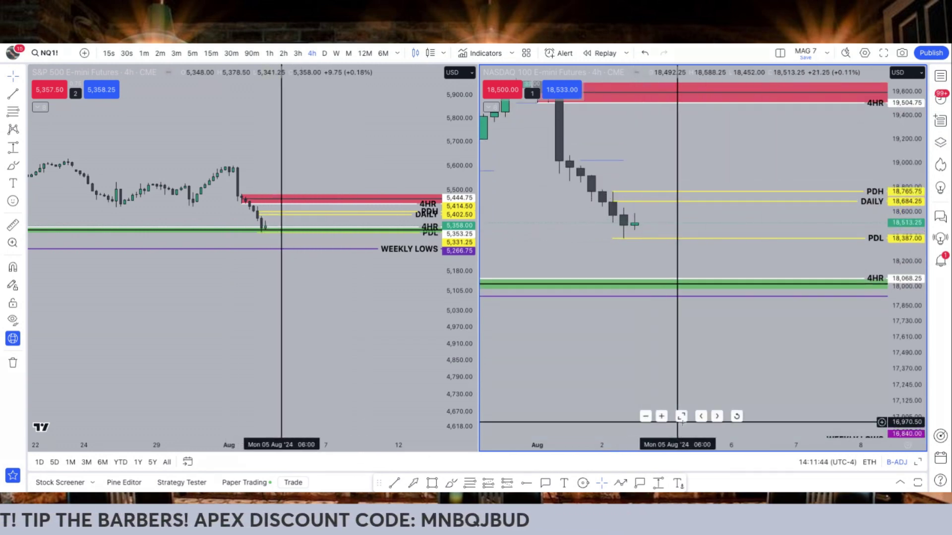
Maximize the Nasdaq 100 chart with Alt+Enter and zoom its 4-hour candles
key(alt+Return)
scroll(681, 351, down, 5)
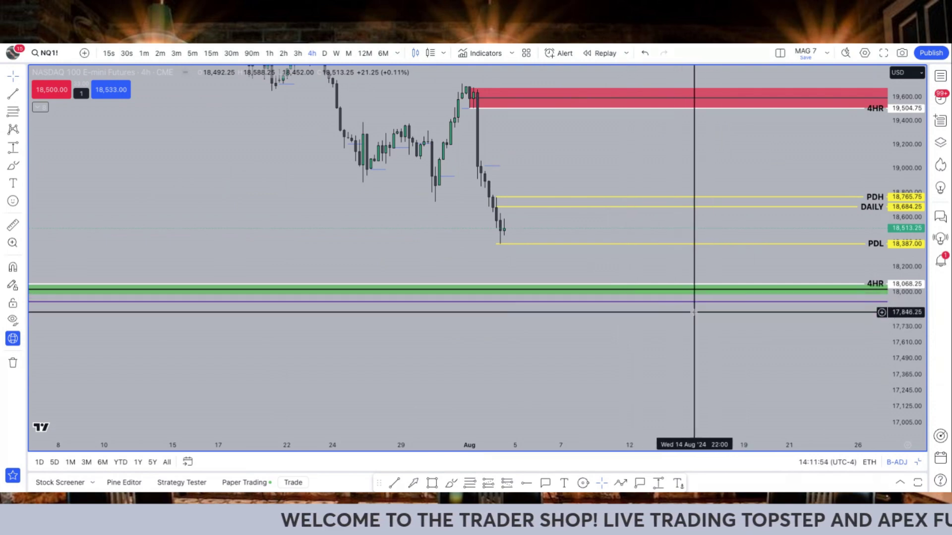
scroll(683, 310, down, 5)
scroll(655, 307, down, 5)
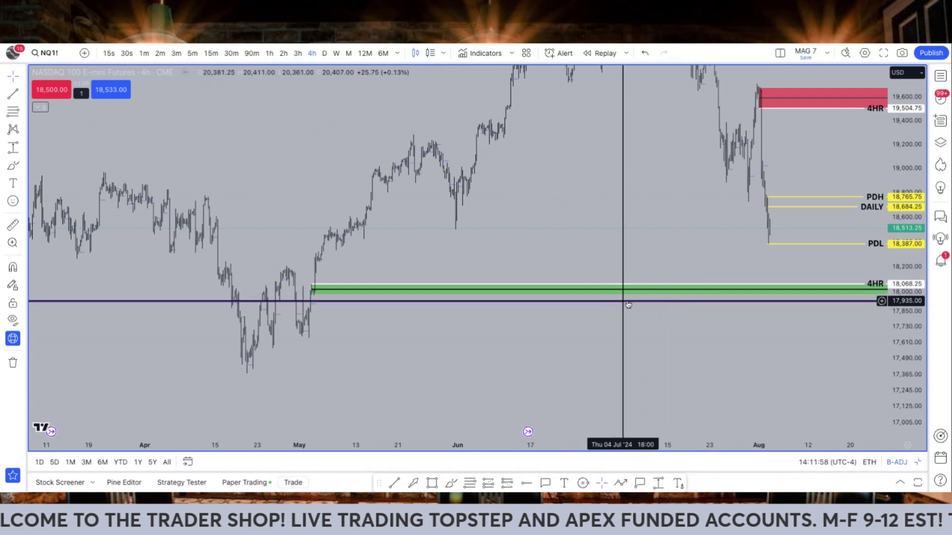
scroll(722, 258, up, 3)
scroll(723, 258, up, 3)
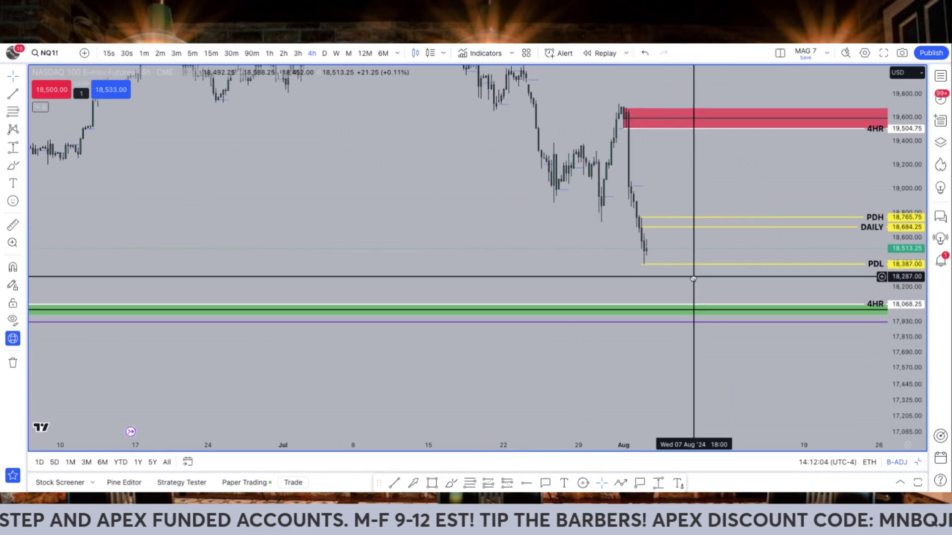
scroll(694, 267, up, 3)
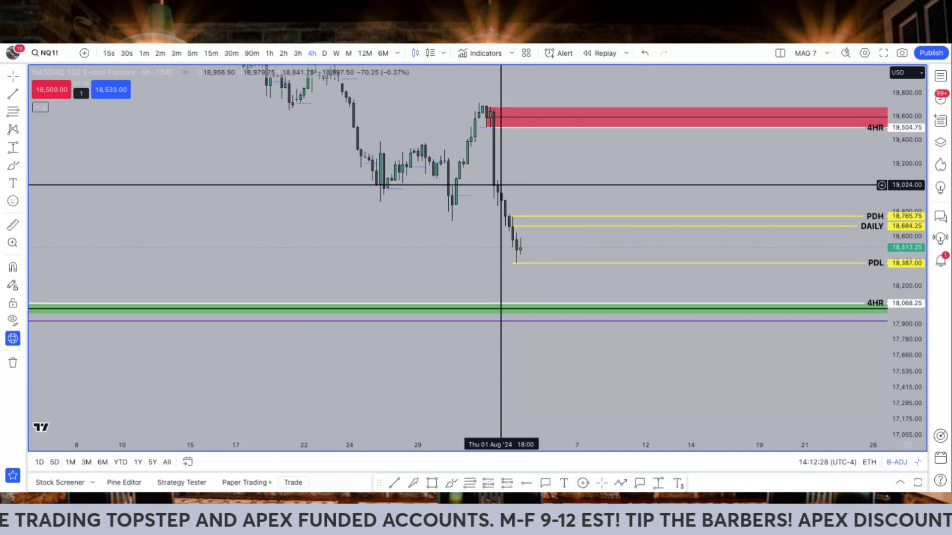
Rescale the price axis to fit WEEKLY LOWS up to the 4HR zone and reframe recent candles
drag(902, 135, 902, 199)
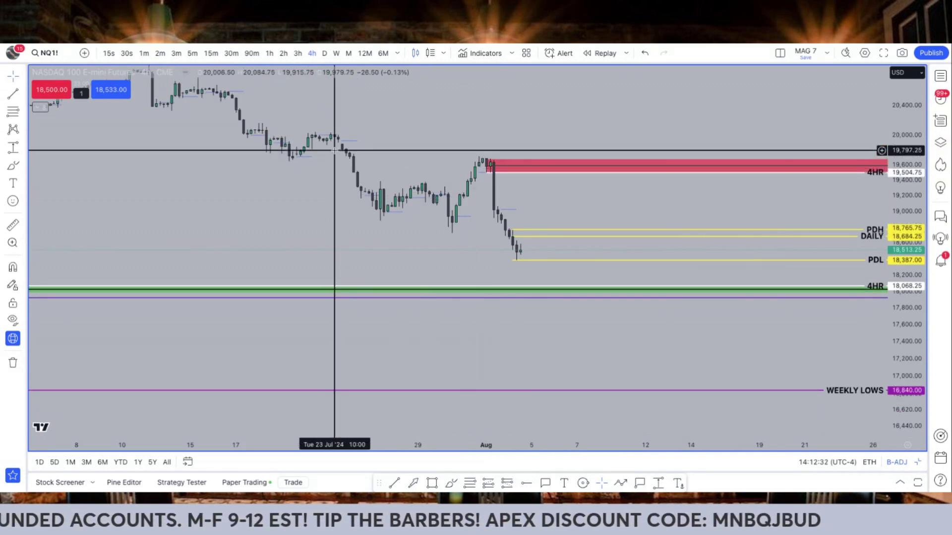
drag(911, 213, 915, 166)
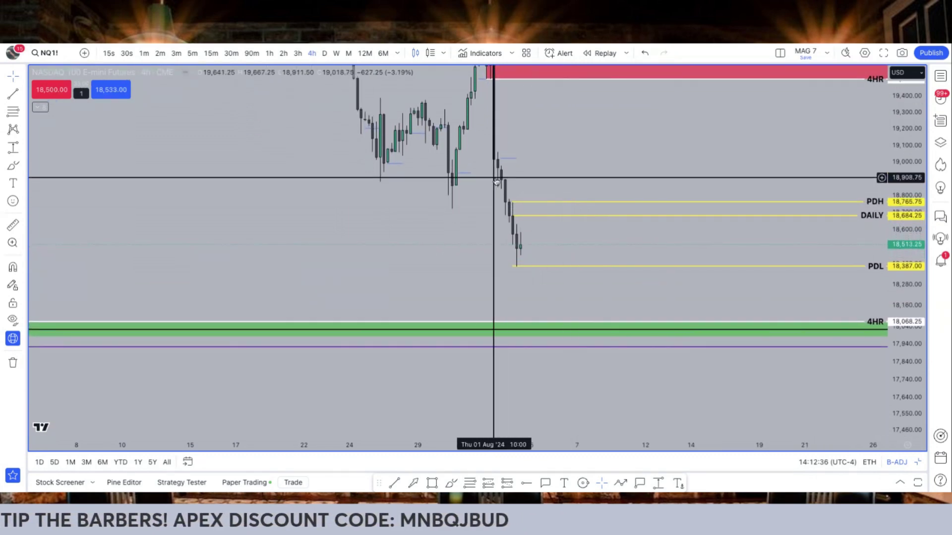
drag(910, 179, 717, 204)
mouse_move(537, 257)
mouse_down()
mouse_move(556, 261)
mouse_move(554, 243)
mouse_move(531, 248)
mouse_move(543, 189)
mouse_move(509, 189)
mouse_move(526, 189)
mouse_up()
click(450, 482)
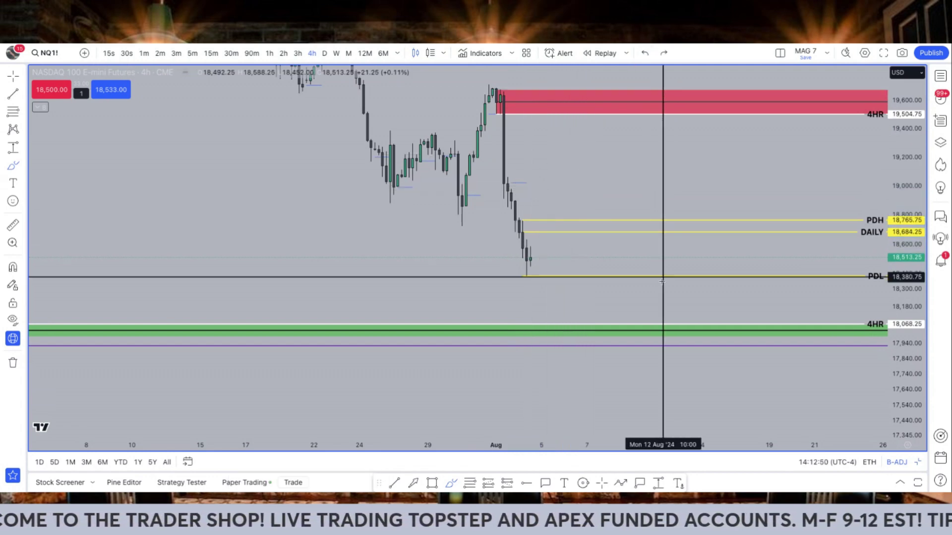
drag(514, 246, 882, 232)
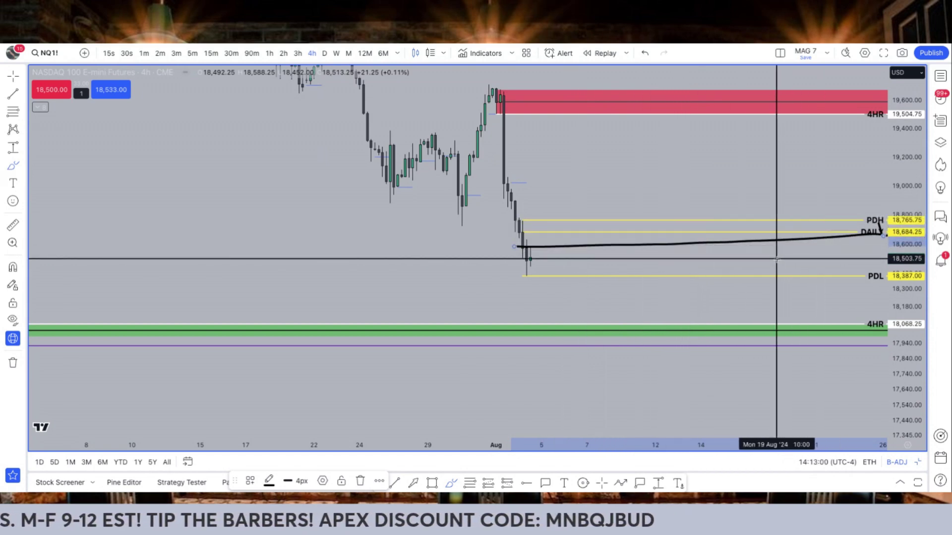
drag(576, 216, 662, 211)
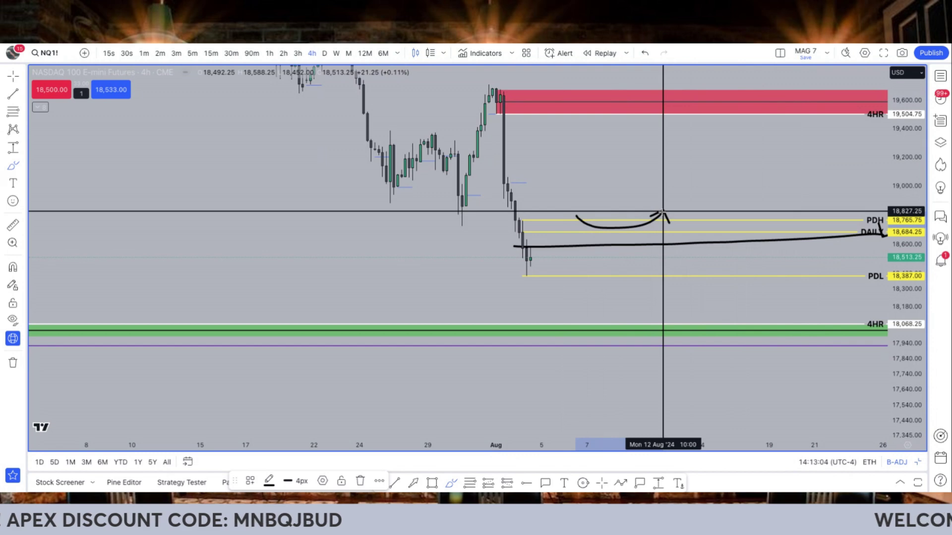
mouse_move(472, 168)
mouse_down()
mouse_move(526, 189)
mouse_move(532, 159)
mouse_up()
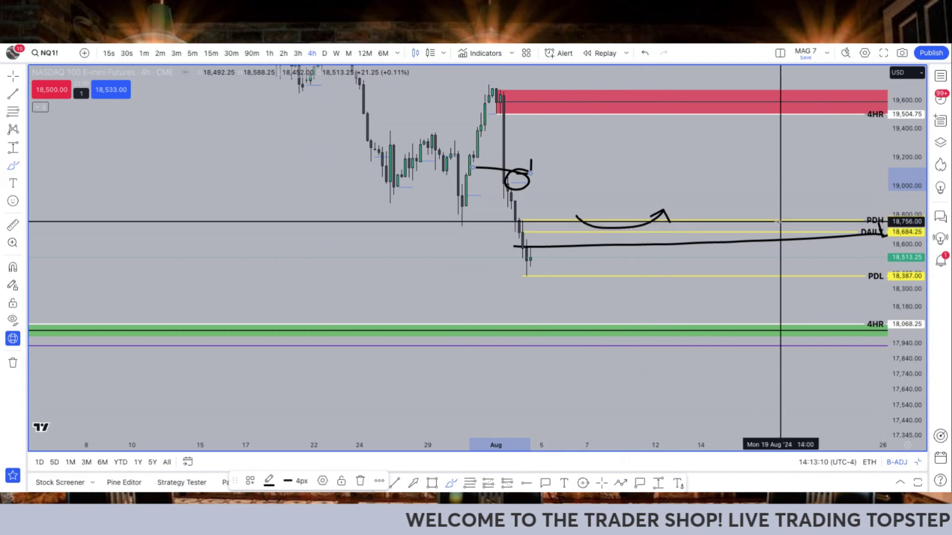
mouse_move(686, 222)
mouse_down()
mouse_move(709, 251)
mouse_move(738, 335)
mouse_move(742, 365)
mouse_move(729, 370)
mouse_up()
mouse_move(539, 319)
mouse_down()
mouse_move(562, 275)
mouse_move(599, 328)
mouse_move(647, 322)
mouse_move(733, 270)
mouse_move(781, 272)
mouse_move(837, 414)
mouse_up()
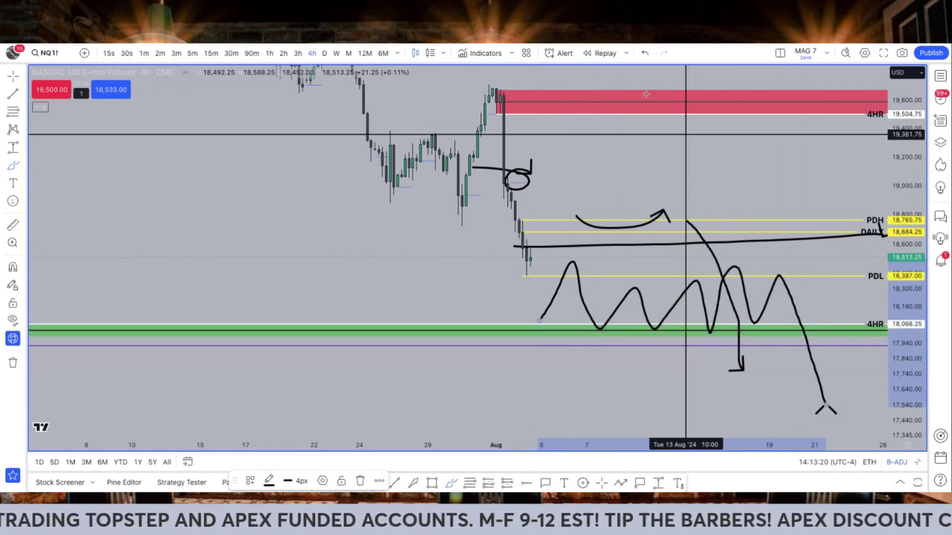
click(644, 54)
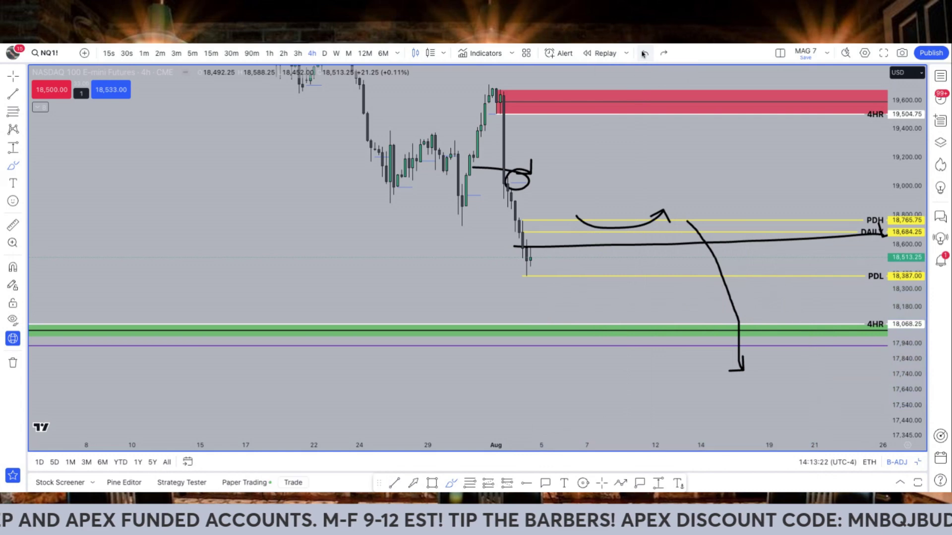
click(644, 53)
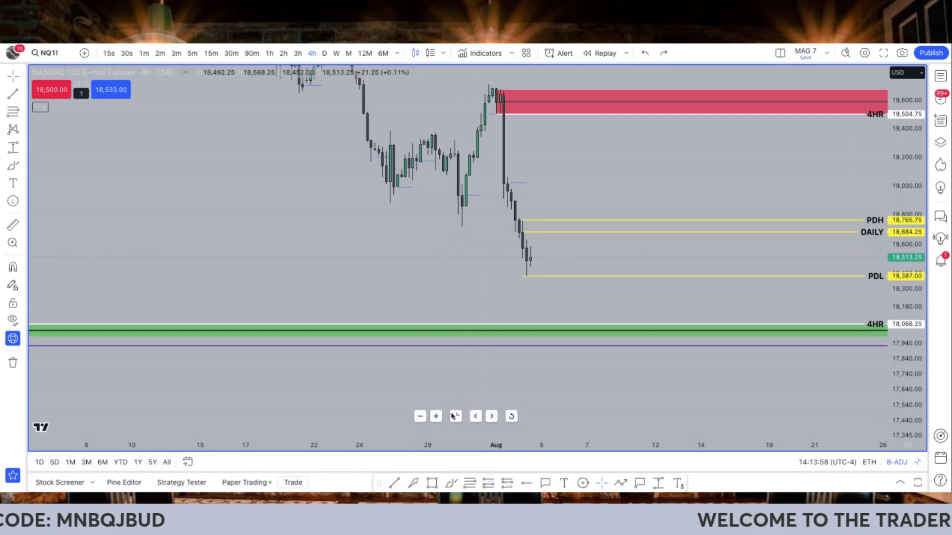
Restore the split view, maximize the S&P 500 chart, and zoom it in vertically
key(alt+Return)
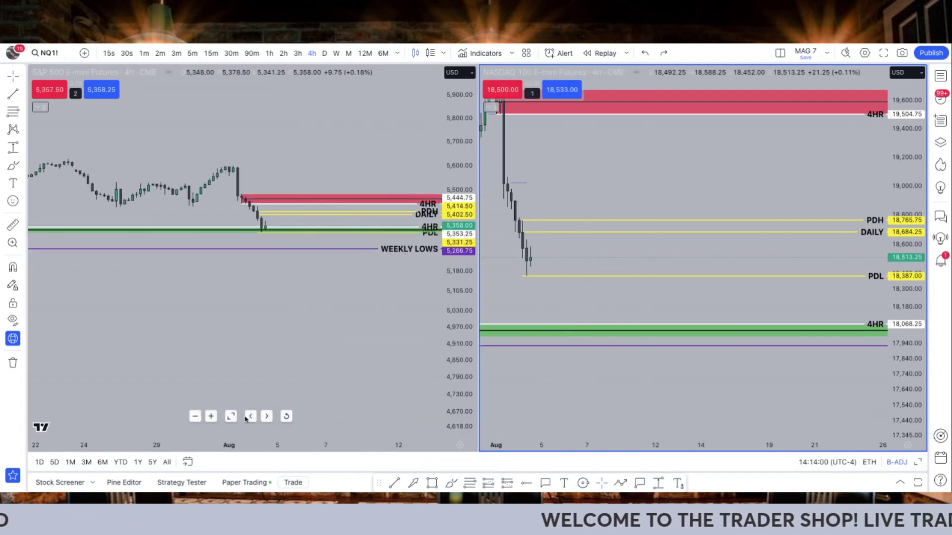
click(225, 413)
key(alt+Return)
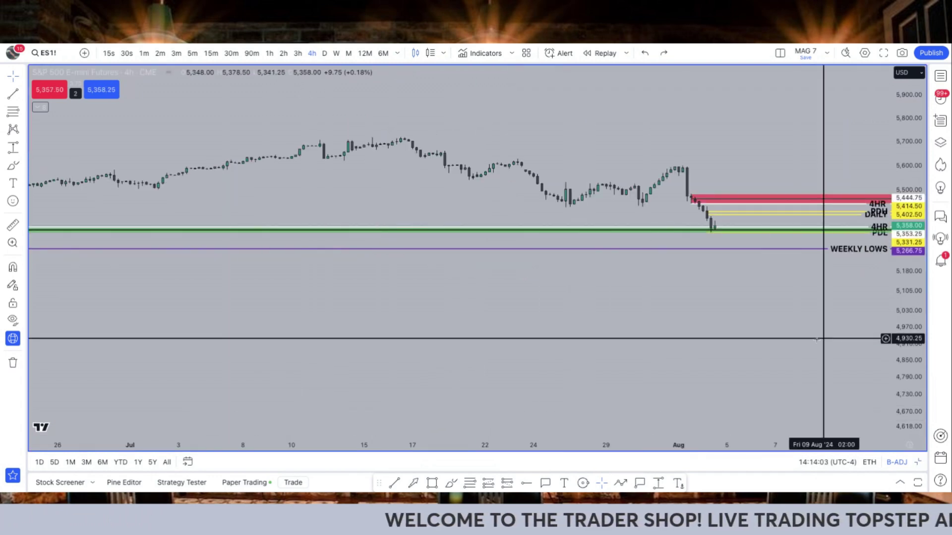
scroll(743, 322, right, 5)
drag(911, 234, 911, 292)
drag(599, 278, 597, 398)
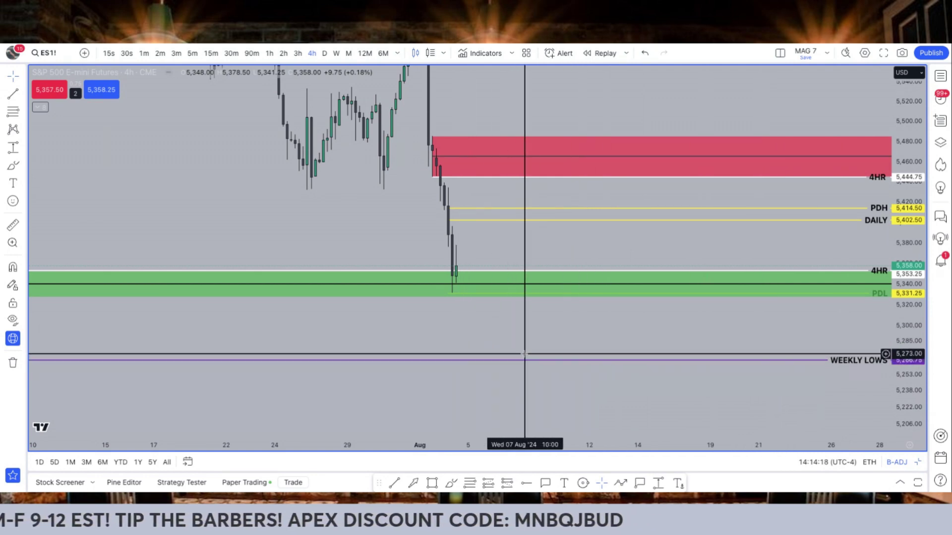
Reframe the S&P chart around PDH, DAILY, PDL and WEEKLY LOWS, then select the red 4HR zone
drag(491, 321, 577, 327)
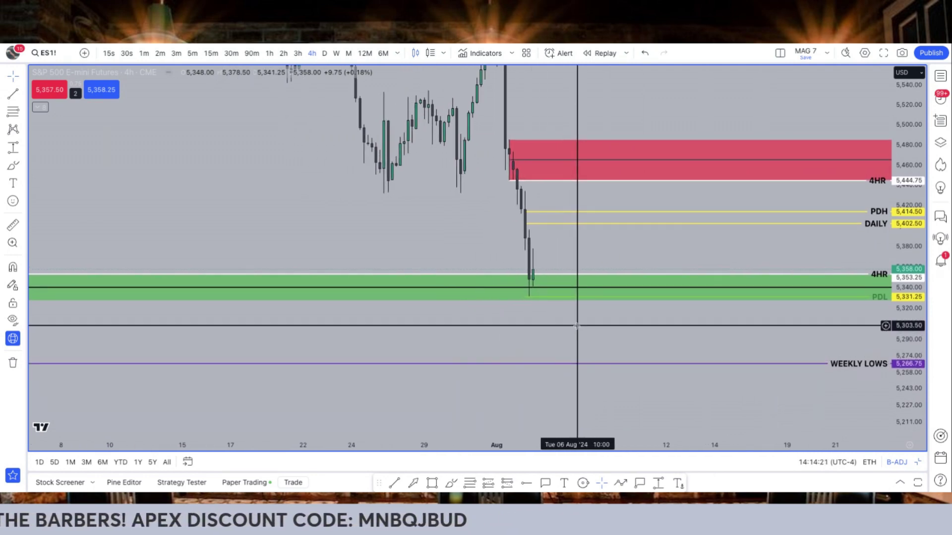
scroll(577, 326, up, 2)
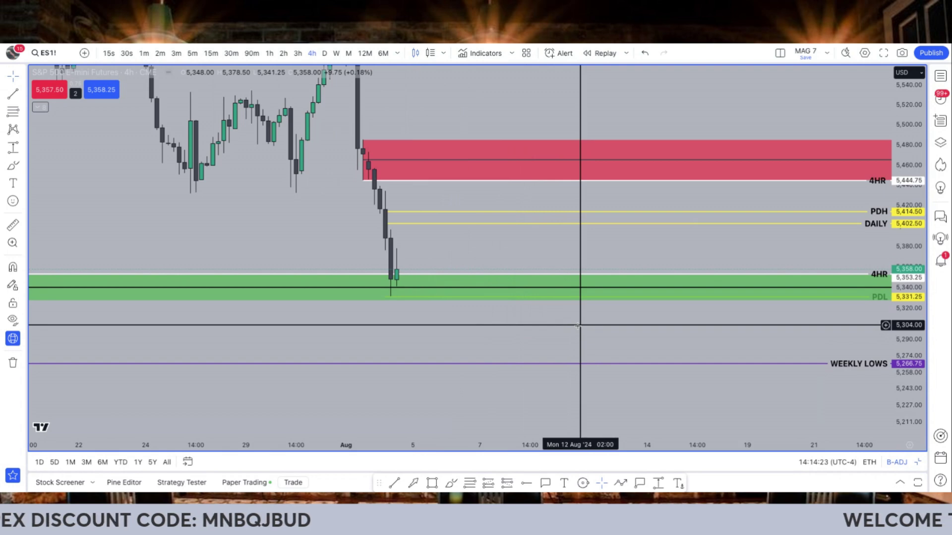
drag(586, 340, 580, 255)
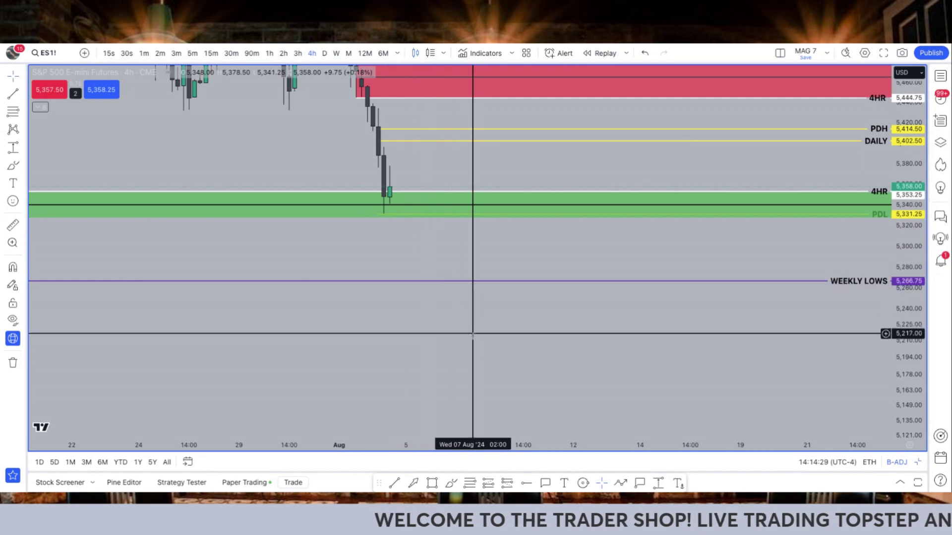
drag(478, 234, 499, 347)
click(327, 155)
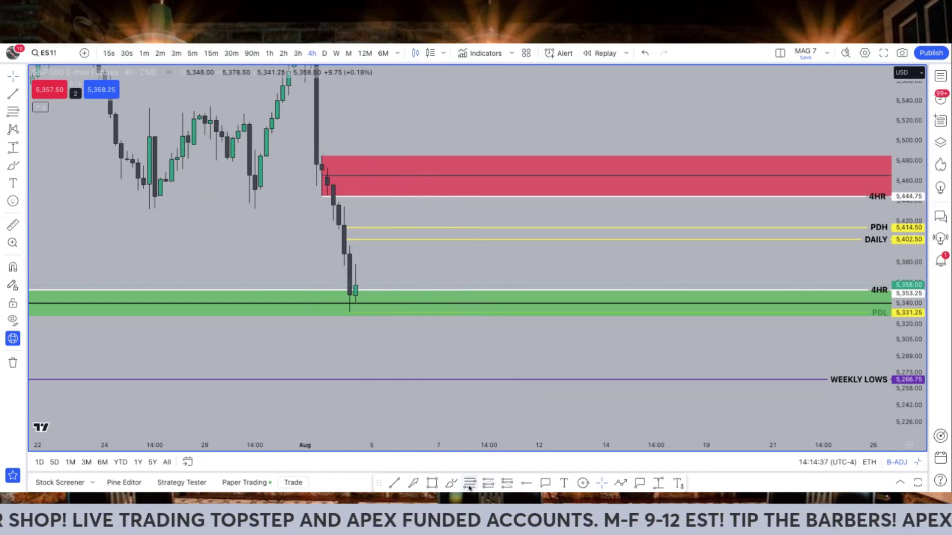
Sketch two brush arrows curving down into the green zone
click(451, 483)
scroll(610, 377, left, 3)
scroll(609, 377, right, 5)
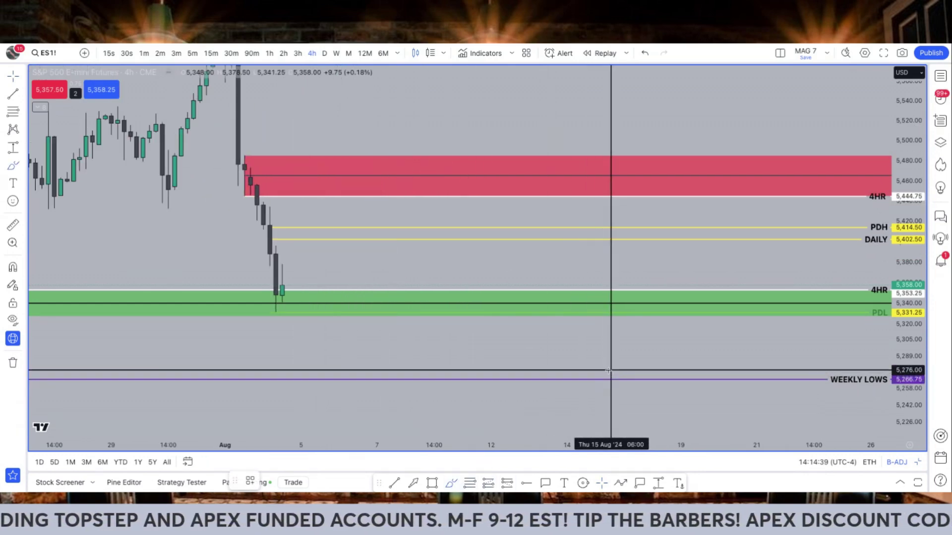
mouse_move(316, 262)
mouse_down()
mouse_move(351, 259)
mouse_move(422, 302)
mouse_up()
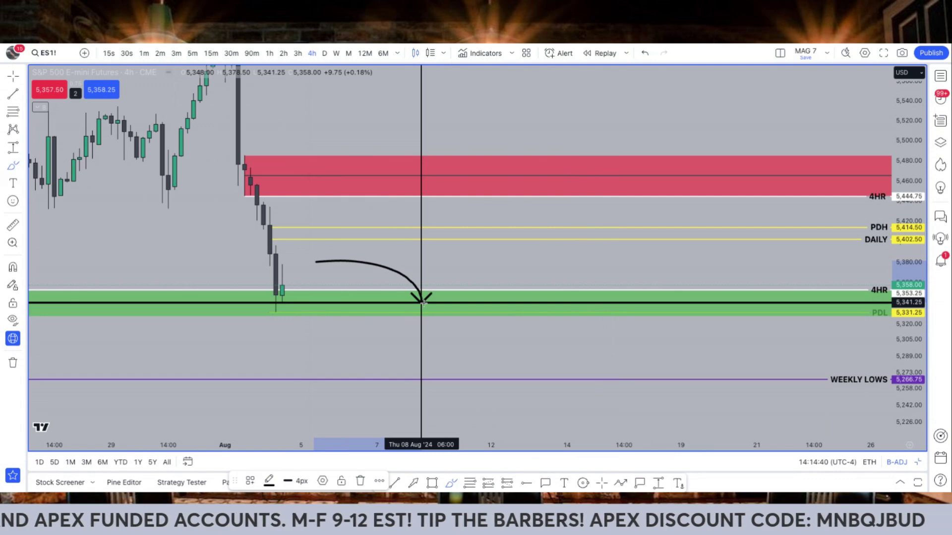
scroll(513, 304, down, 5)
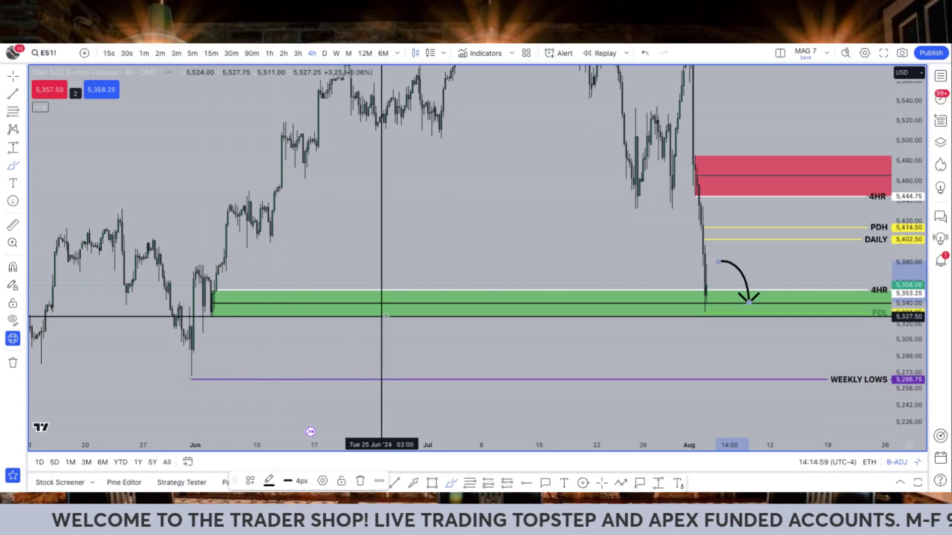
scroll(807, 297, up, 5)
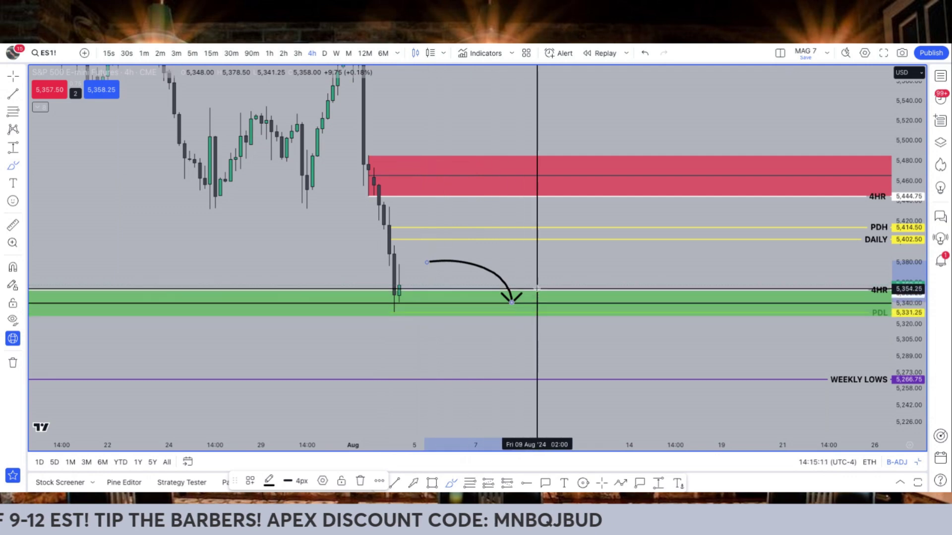
mouse_move(400, 276)
mouse_down()
mouse_move(412, 259)
mouse_move(430, 304)
mouse_move(471, 293)
mouse_move(486, 330)
mouse_move(511, 279)
mouse_move(528, 287)
mouse_move(563, 243)
mouse_move(565, 255)
mouse_up()
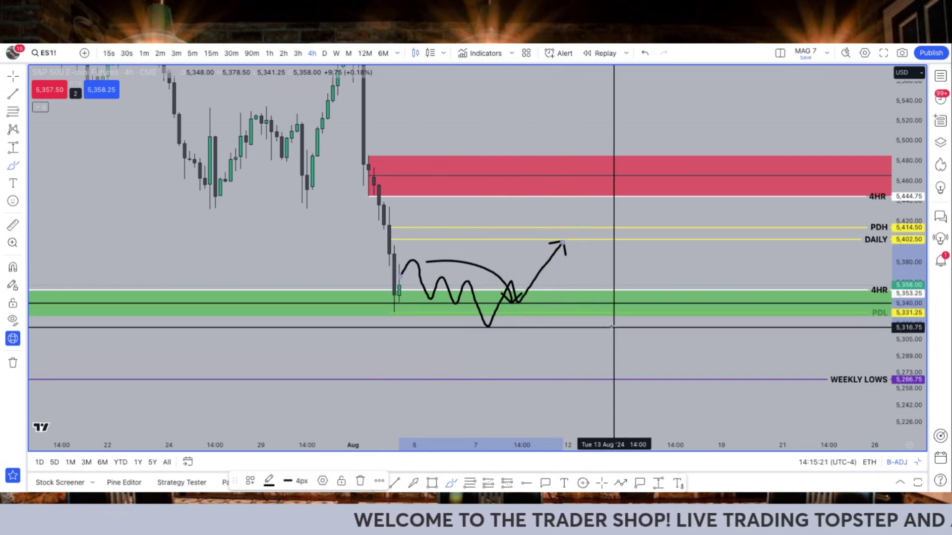
Sketch an arc above PDH, circle the candles at the red 4HR zone, and compress the price scale
drag(552, 219, 675, 226)
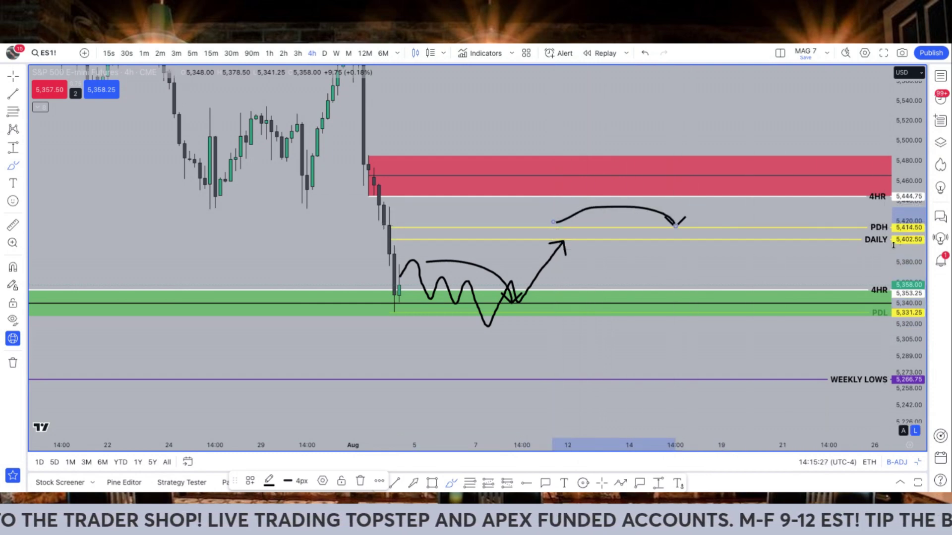
mouse_move(384, 158)
mouse_down()
mouse_move(365, 144)
mouse_move(389, 173)
mouse_up()
drag(898, 159, 898, 178)
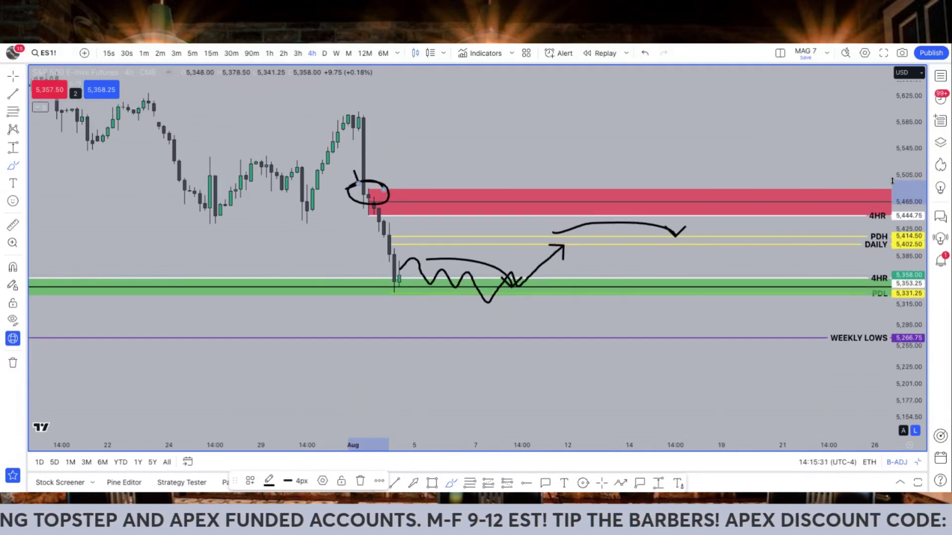
Sketch more projected paths on the S&P chart, undo them all, and switch to the VIX daily chart
mouse_move(366, 200)
mouse_down()
mouse_move(402, 169)
mouse_move(450, 202)
mouse_up()
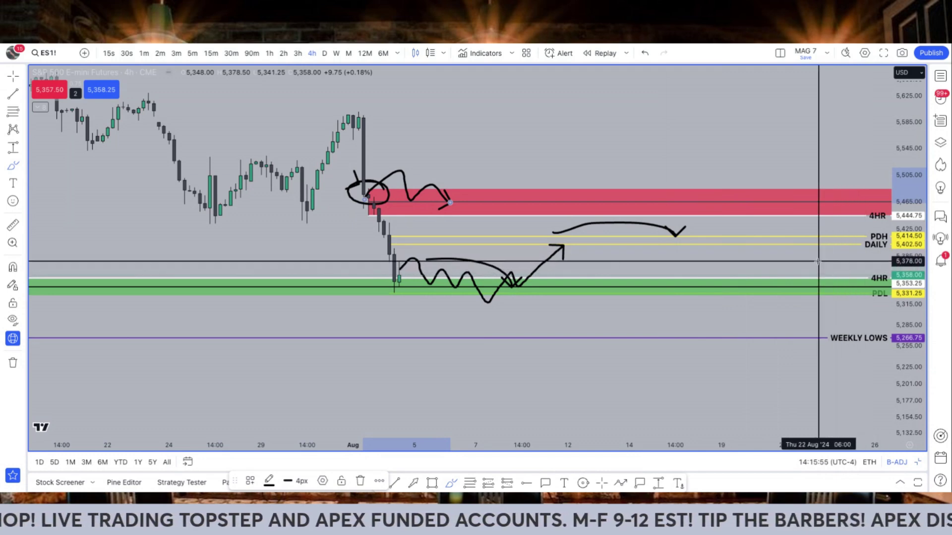
drag(540, 171, 552, 172)
mouse_move(390, 239)
mouse_down()
mouse_move(427, 266)
mouse_move(469, 271)
mouse_move(584, 254)
mouse_move(618, 272)
mouse_move(656, 251)
mouse_move(692, 281)
mouse_move(721, 260)
mouse_move(738, 276)
mouse_move(771, 218)
mouse_move(812, 387)
mouse_up()
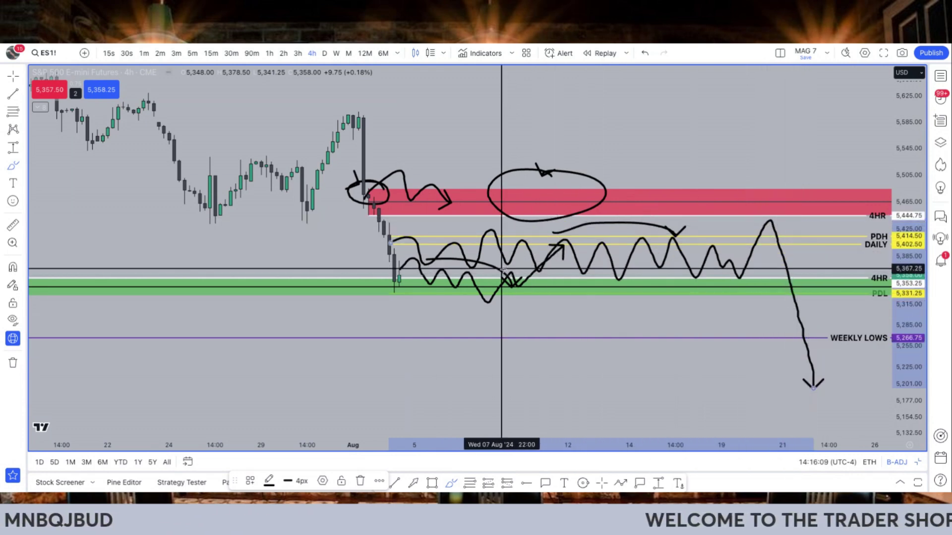
drag(681, 159, 763, 204)
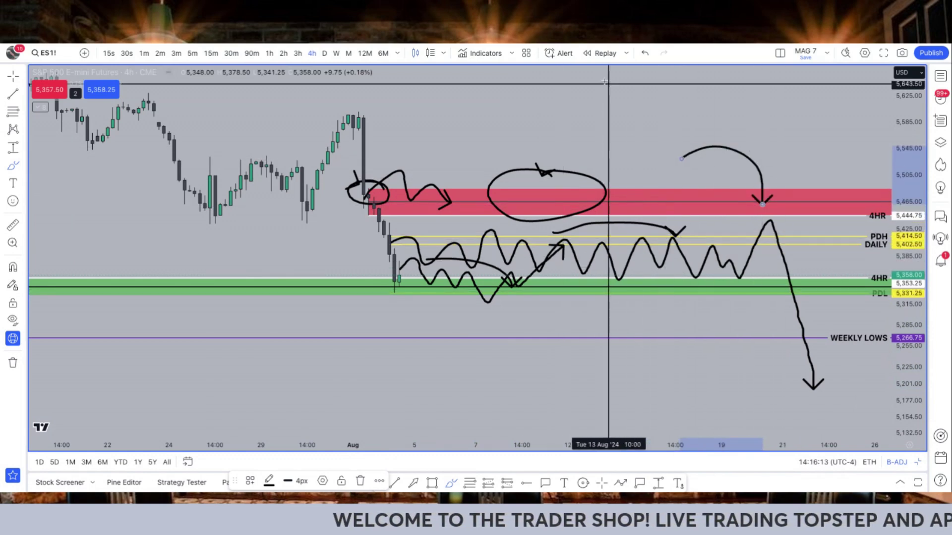
click(643, 54)
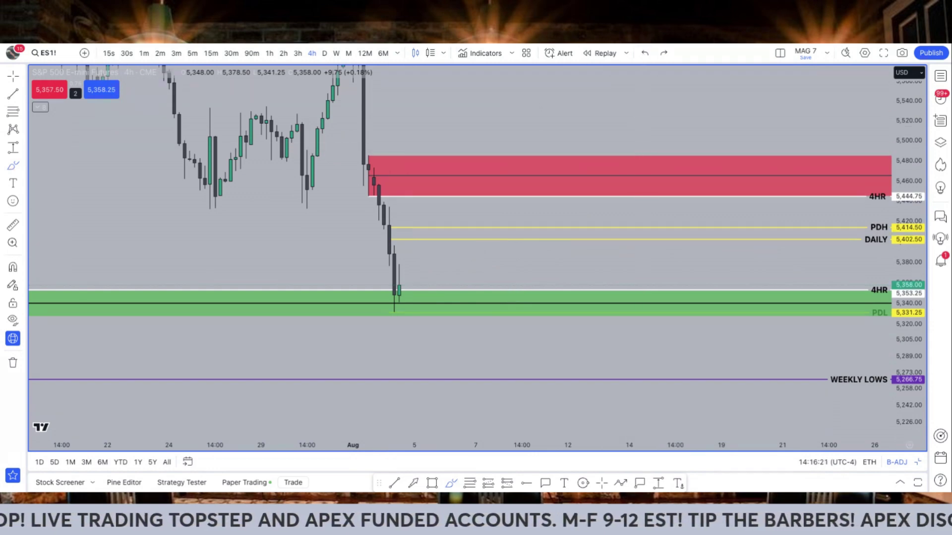
key(ctrl+Tab)
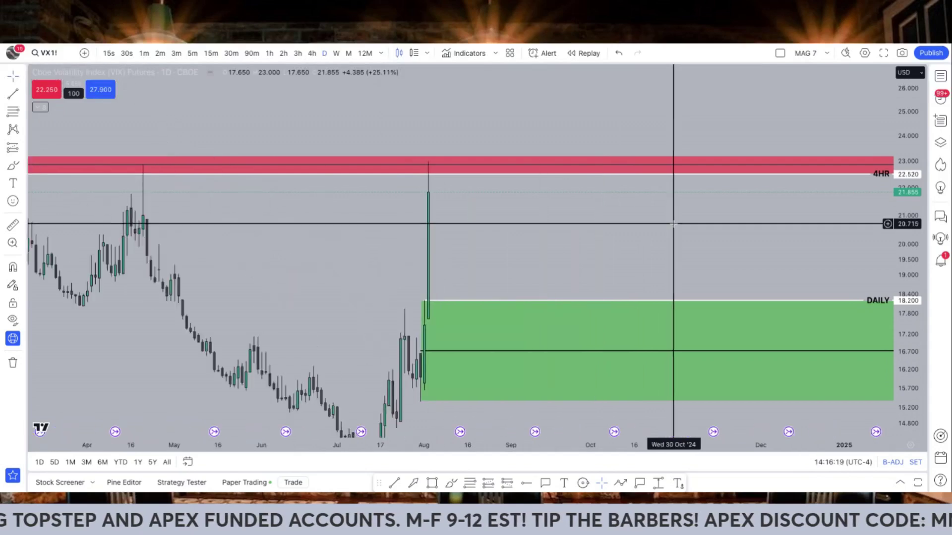
Pan the VIX daily chart back to December and compress its price scale to reveal the 29–31 DAILY zone
scroll(673, 224, down, 3)
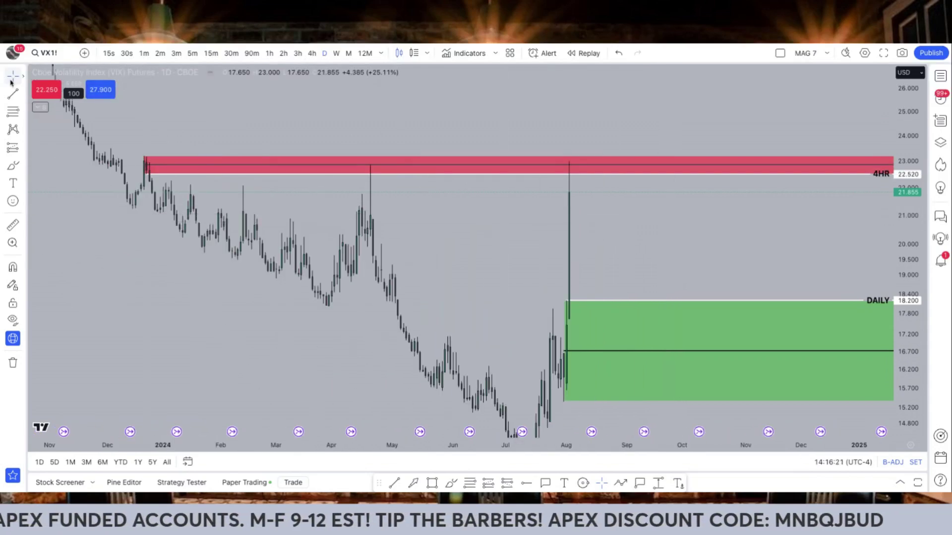
scroll(580, 258, up, 2)
drag(581, 257, 708, 250)
drag(907, 213, 907, 233)
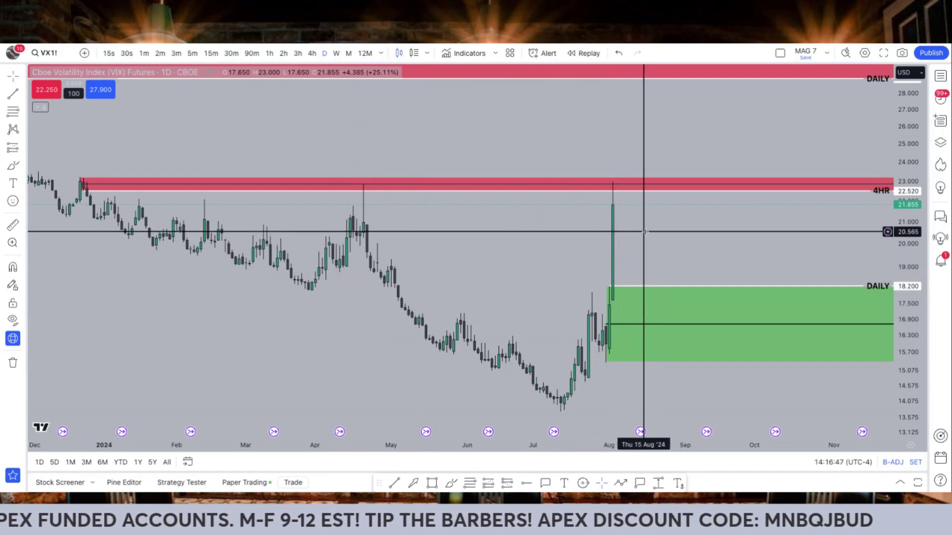
scroll(641, 253, up, 3)
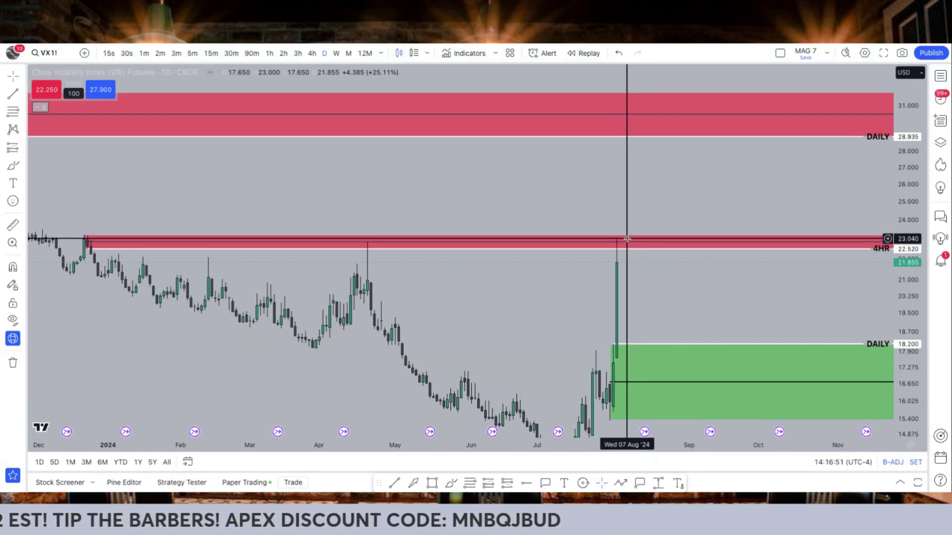
Show VIX futures as 4-hour candles, then bring up the CNN Fear & Greed Index page
click(312, 53)
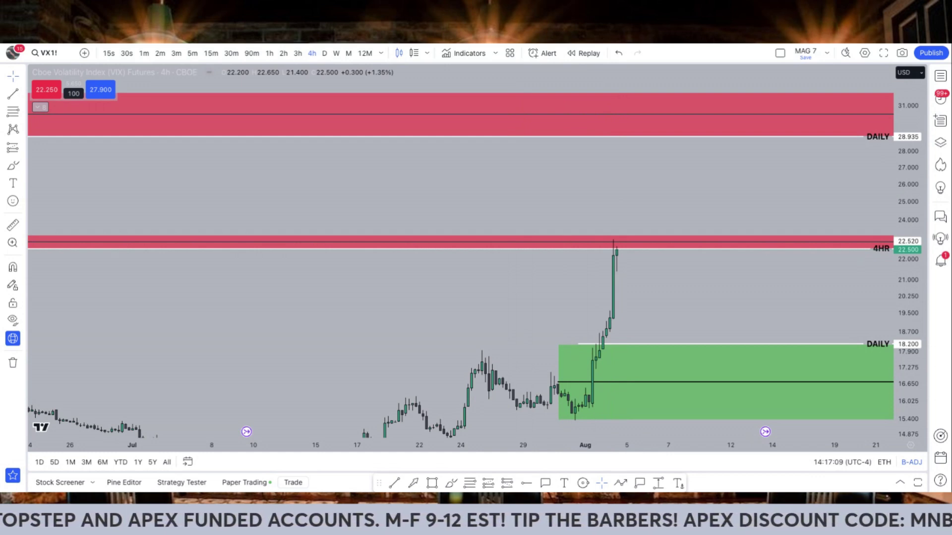
key(alt+Tab)
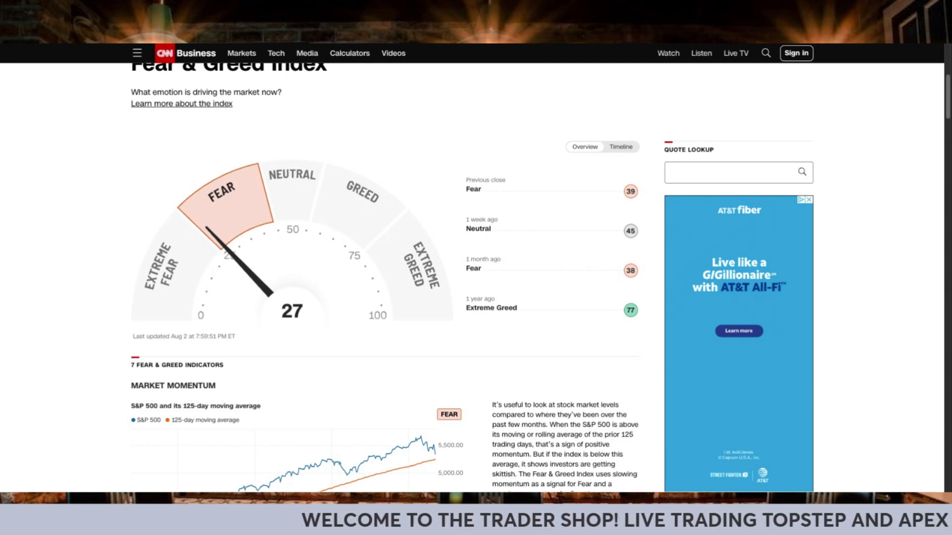
After checking the Fear & Greed reading of 27, return to the VIX 4-hour chart
key(alt+Tab)
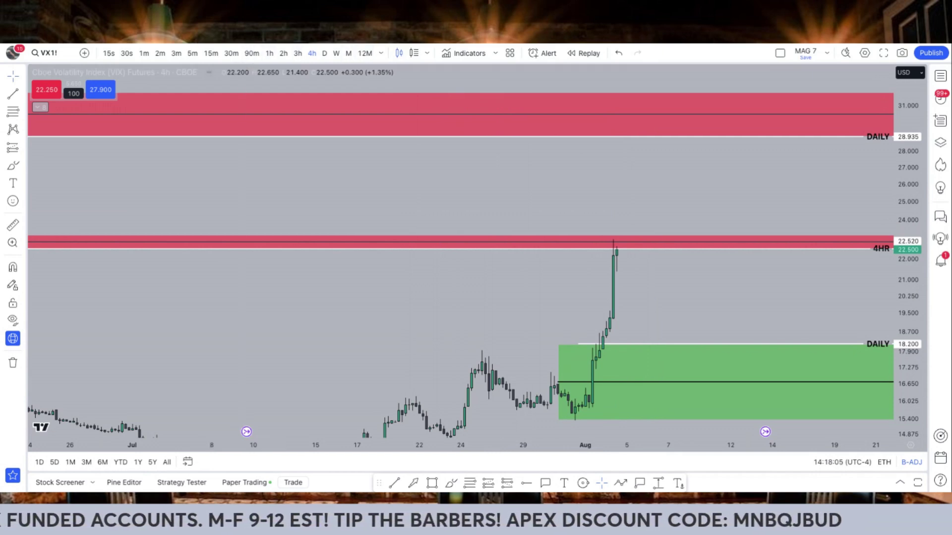
Bring up the Forex Factory calendar listing Aug 13, 2024 events
key(alt+Tab)
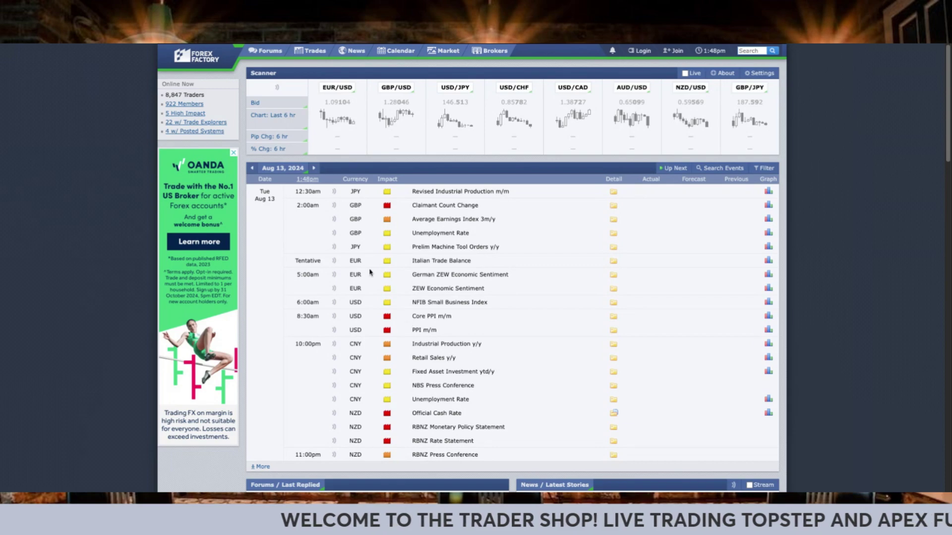
Step the economic calendar back day by day to Aug 5
click(252, 168)
click(252, 168)
click(252, 169)
click(251, 169)
click(251, 169)
click(251, 168)
click(252, 168)
click(252, 168)
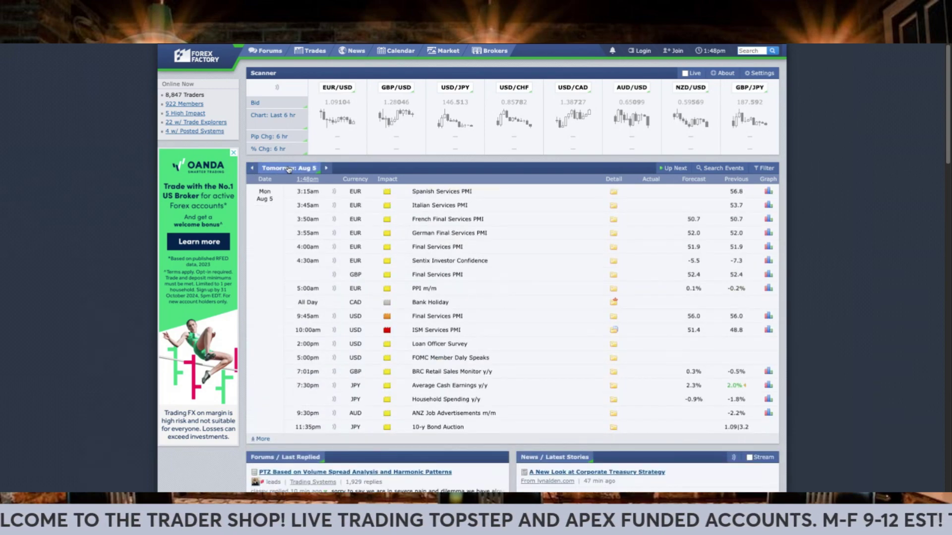
Advance the calendar day by day from Aug 6 through Aug 14, past the weekend
click(325, 168)
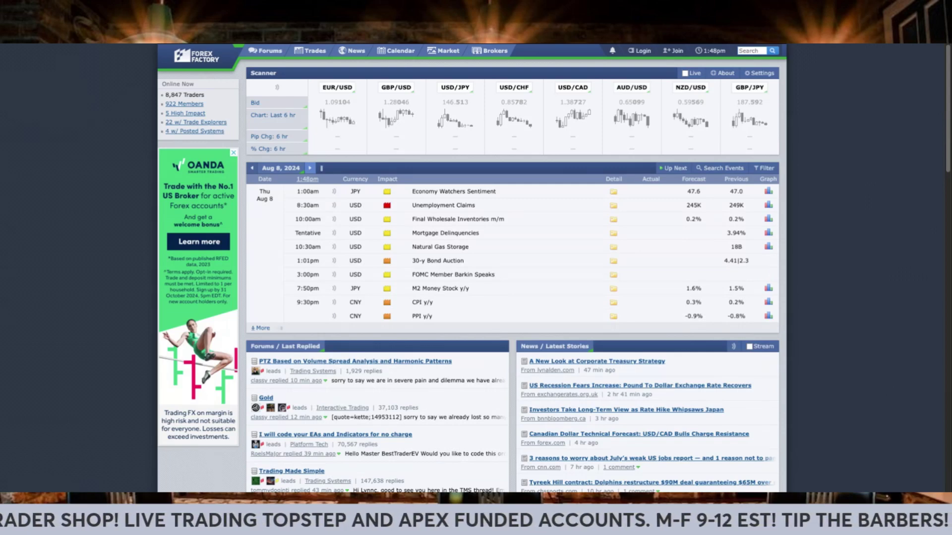
click(309, 168)
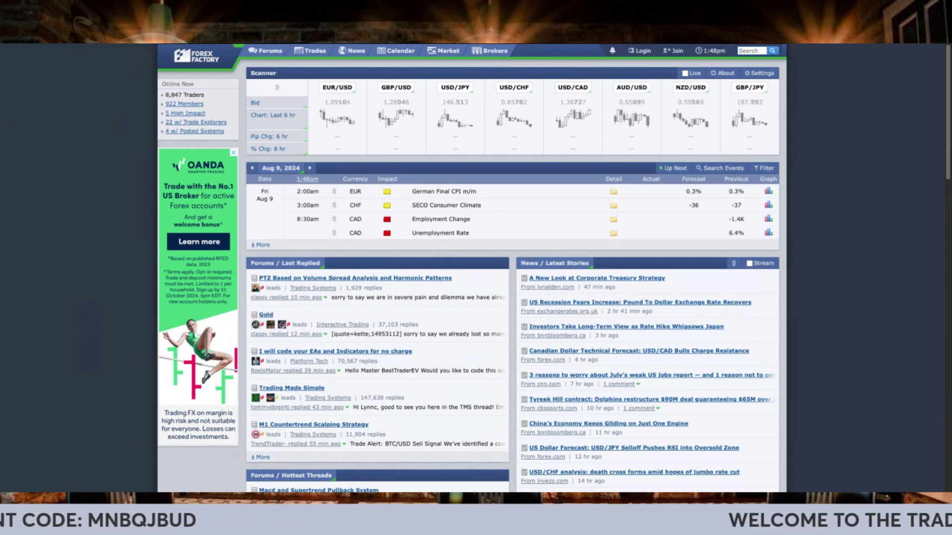
click(310, 169)
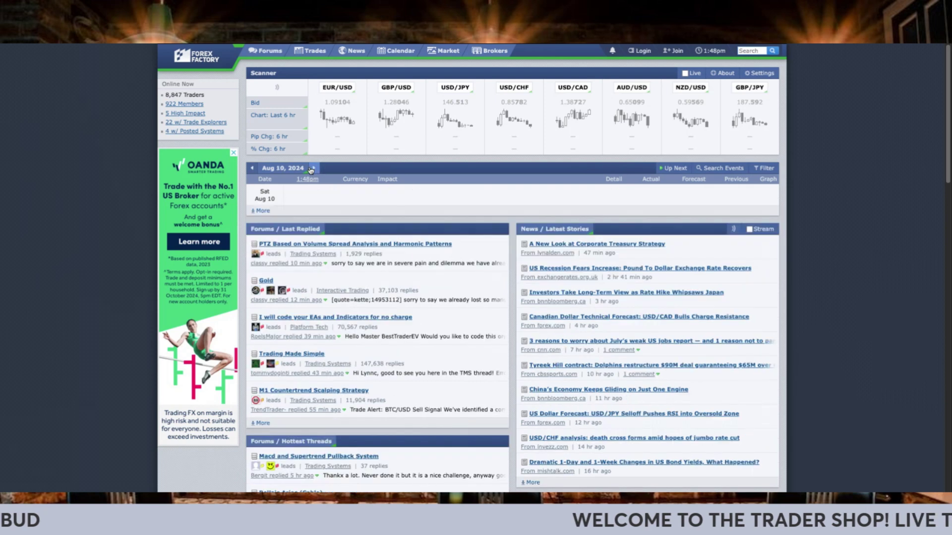
click(315, 169)
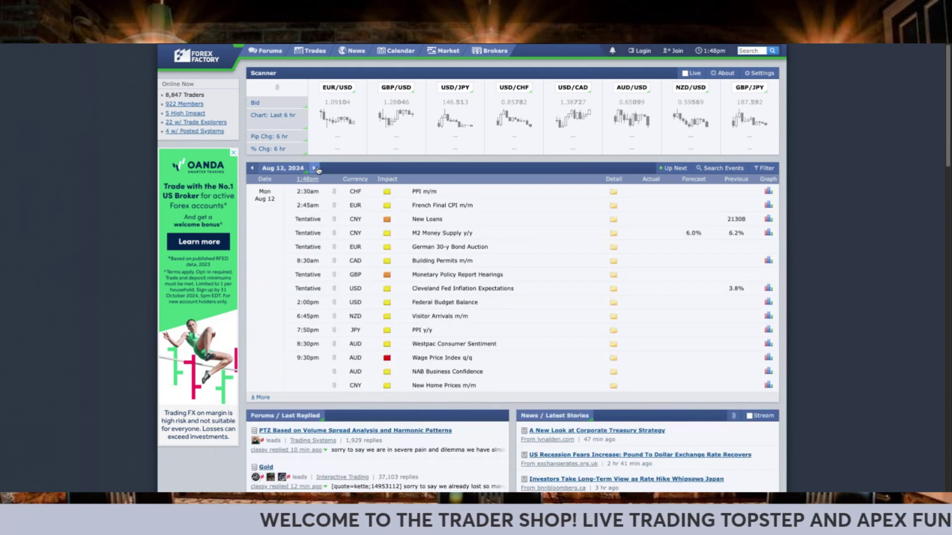
click(315, 169)
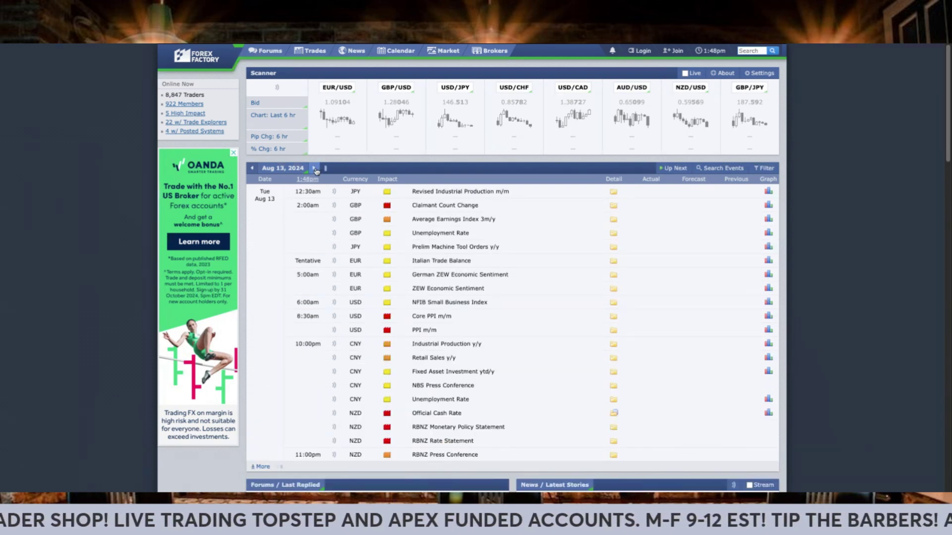
click(314, 169)
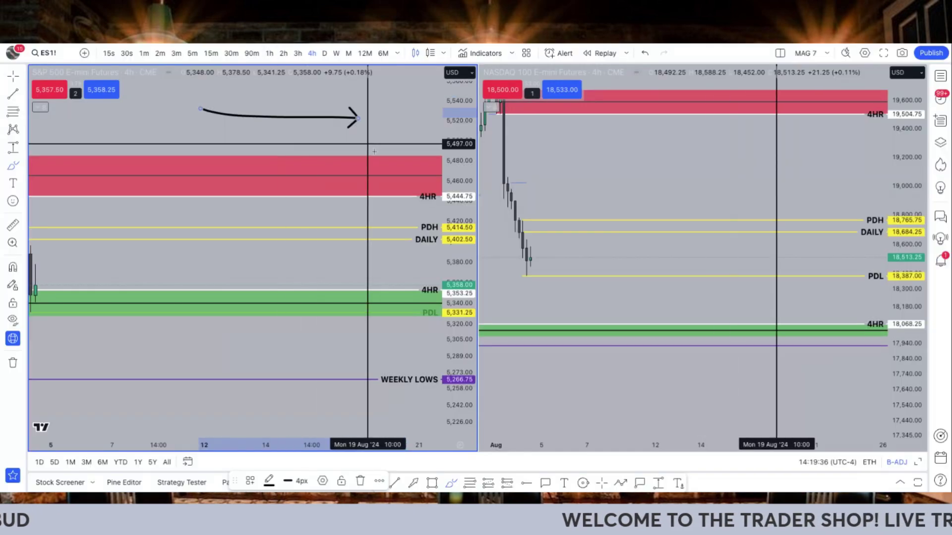
Sketch a rightward arrow at the S&P PDH, reset both charts' views, and pan the S&P chart left
drag(251, 212, 342, 219)
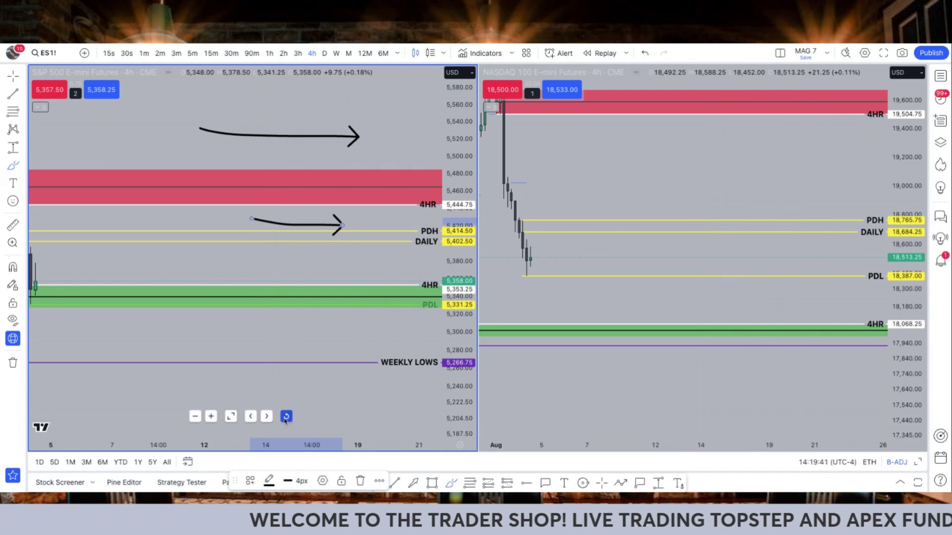
click(286, 414)
click(736, 417)
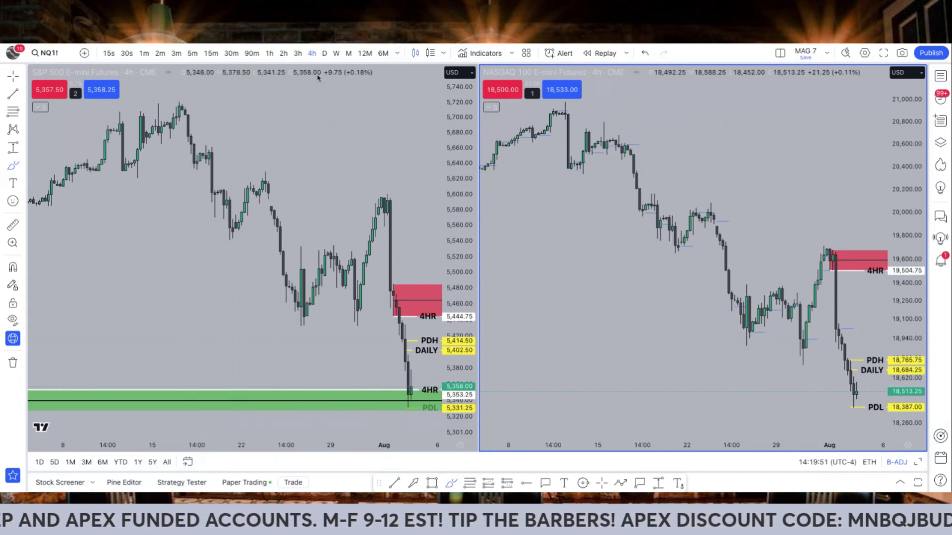
drag(357, 153, 214, 121)
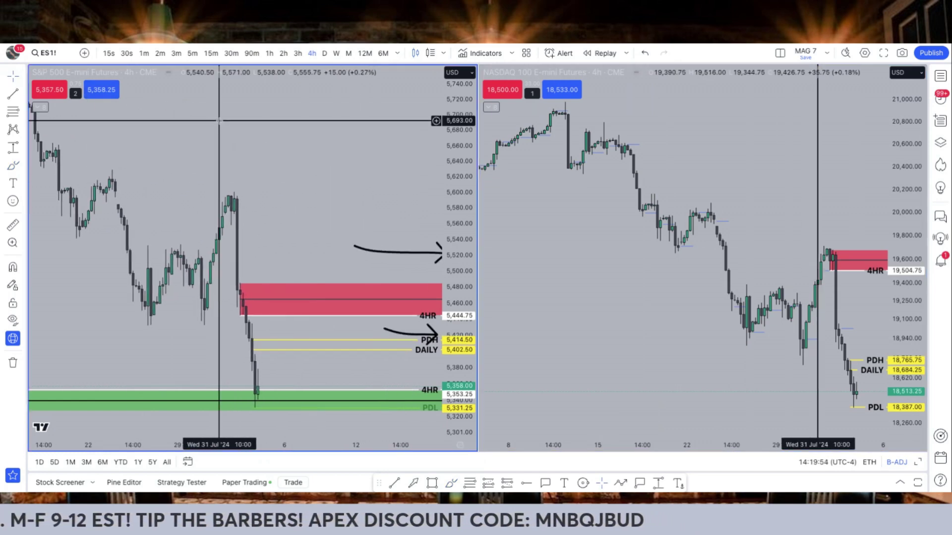